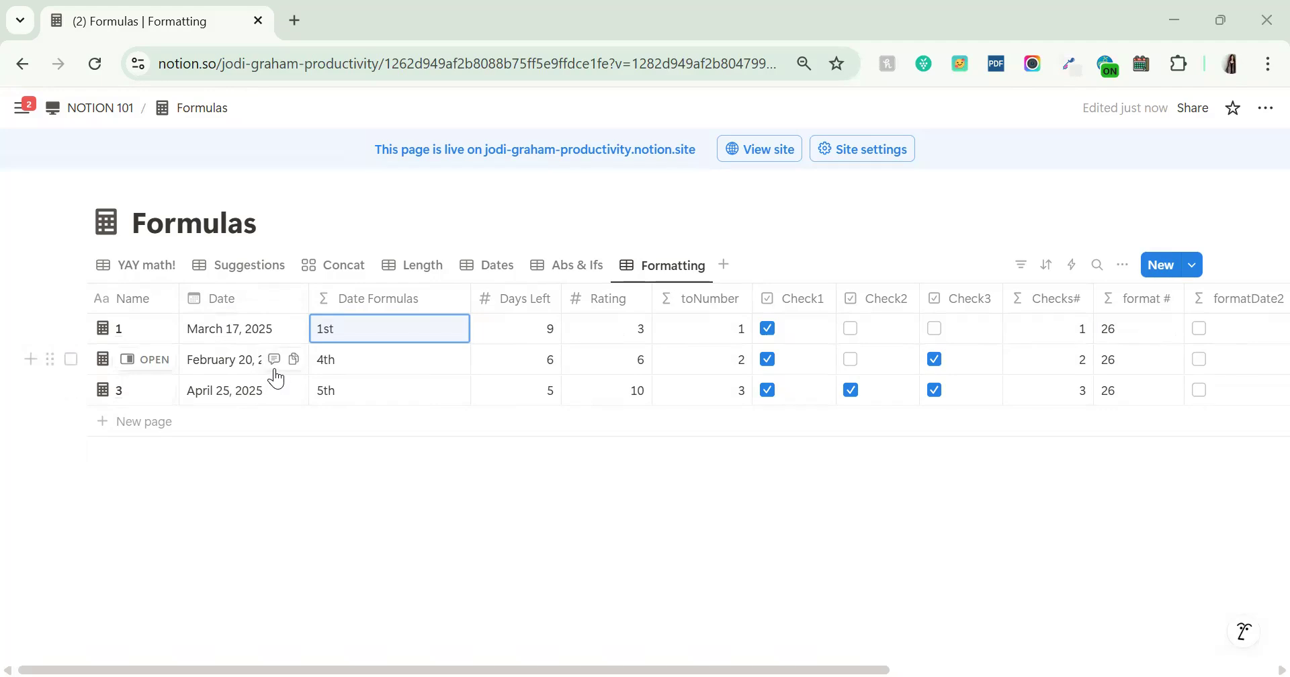
# Open row 1's Date Formulas formula and examine the formatDate function, its date argument and its format code
pyautogui.click(401, 331)
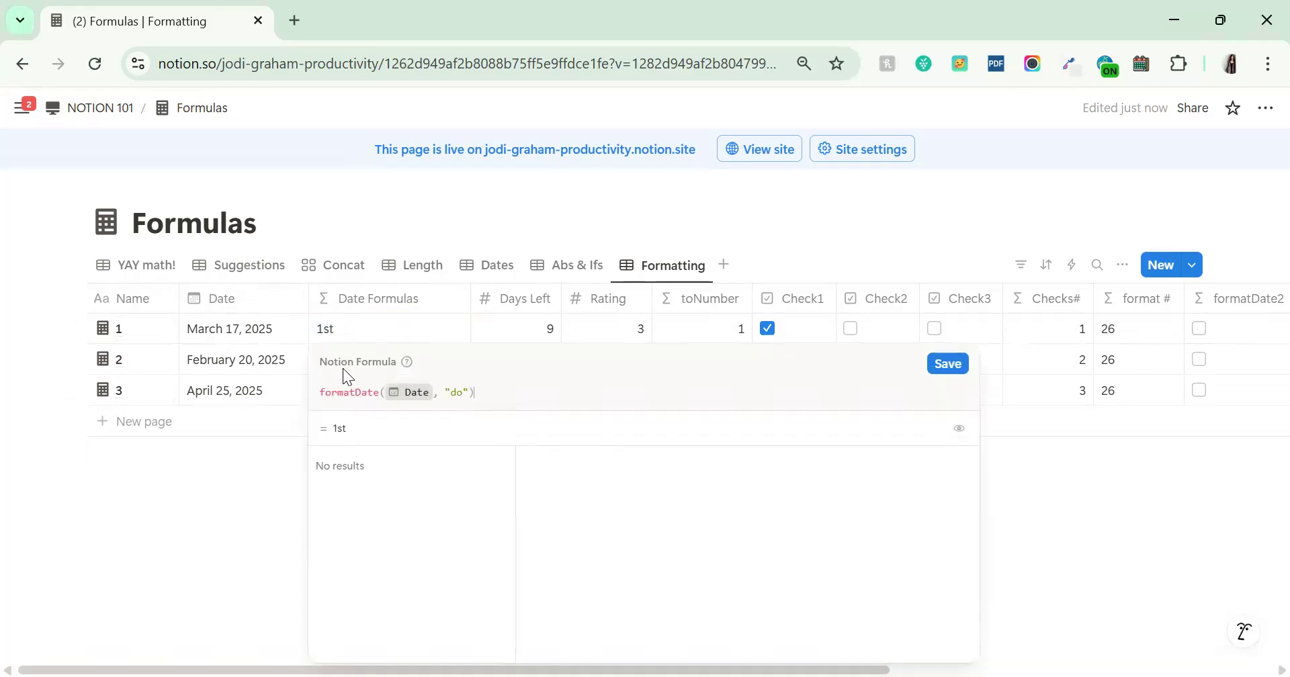
pyautogui.moveTo(321, 392); pyautogui.dragTo(379, 394)
pyautogui.click(383, 396)
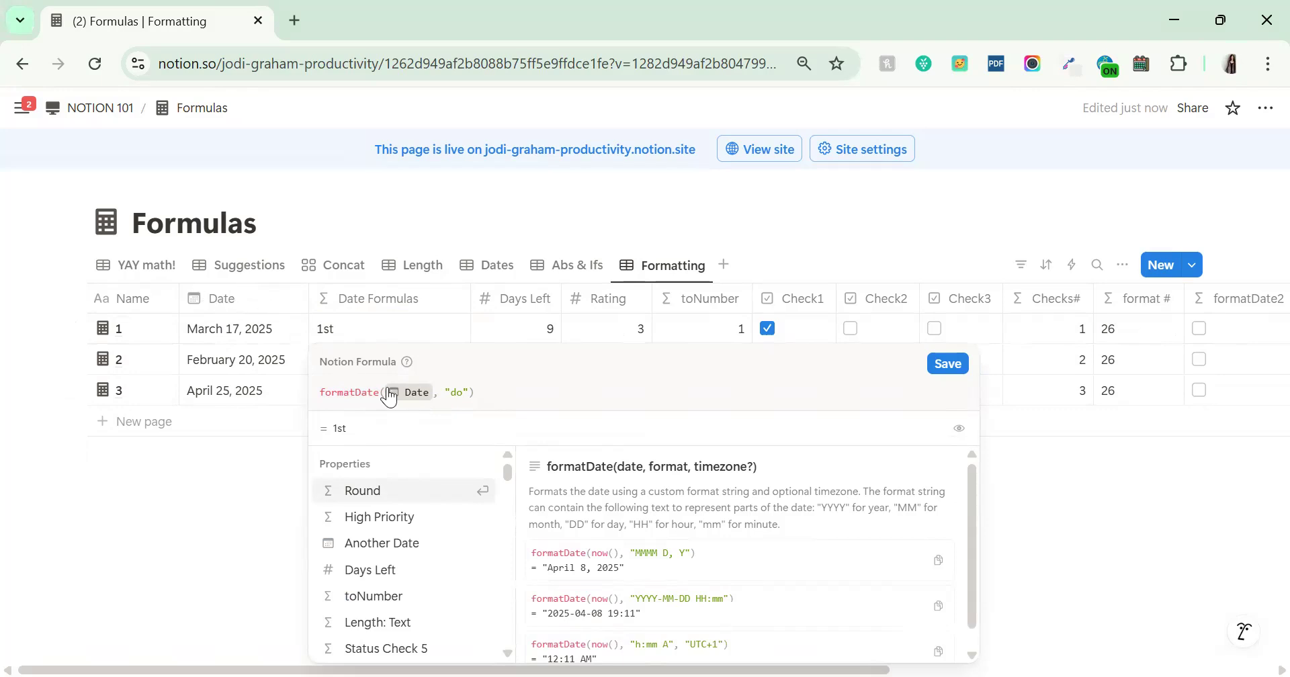
pyautogui.doubleClick(456, 396)
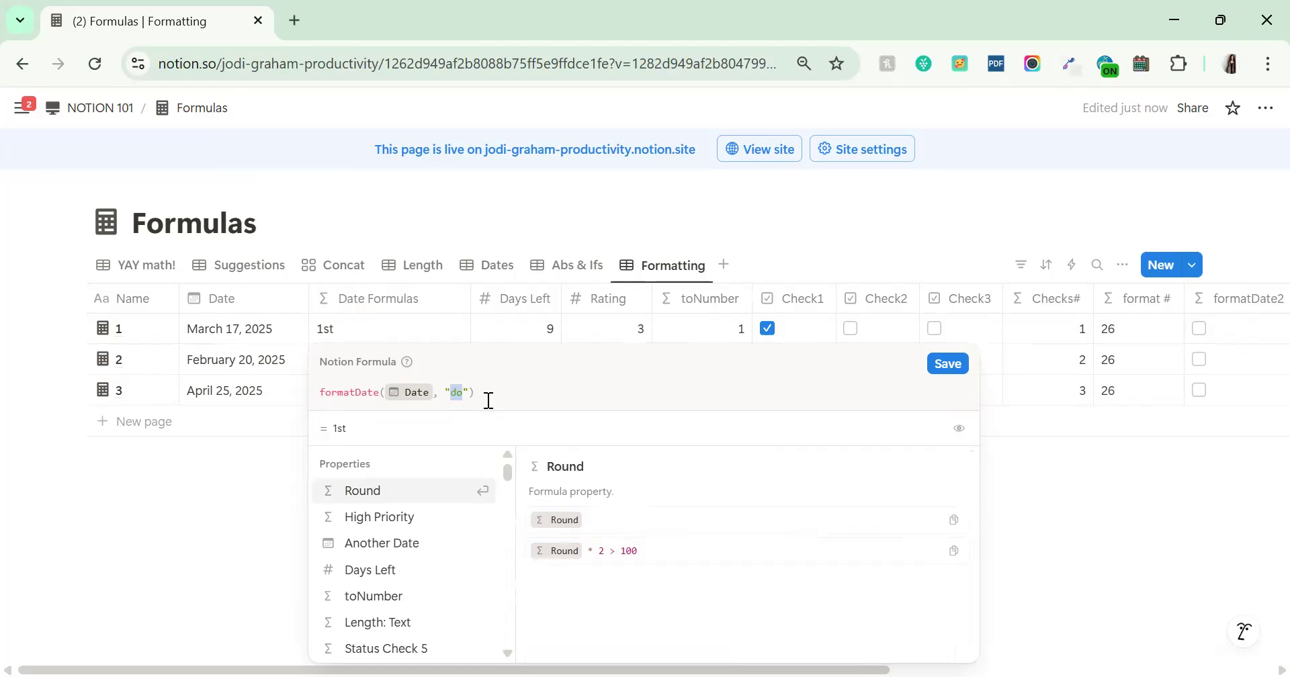
pyautogui.click(492, 394)
# Remove the date argument from the formatDate formula, reinsert the Date property in its place, and close the formula
pyautogui.click(436, 393)
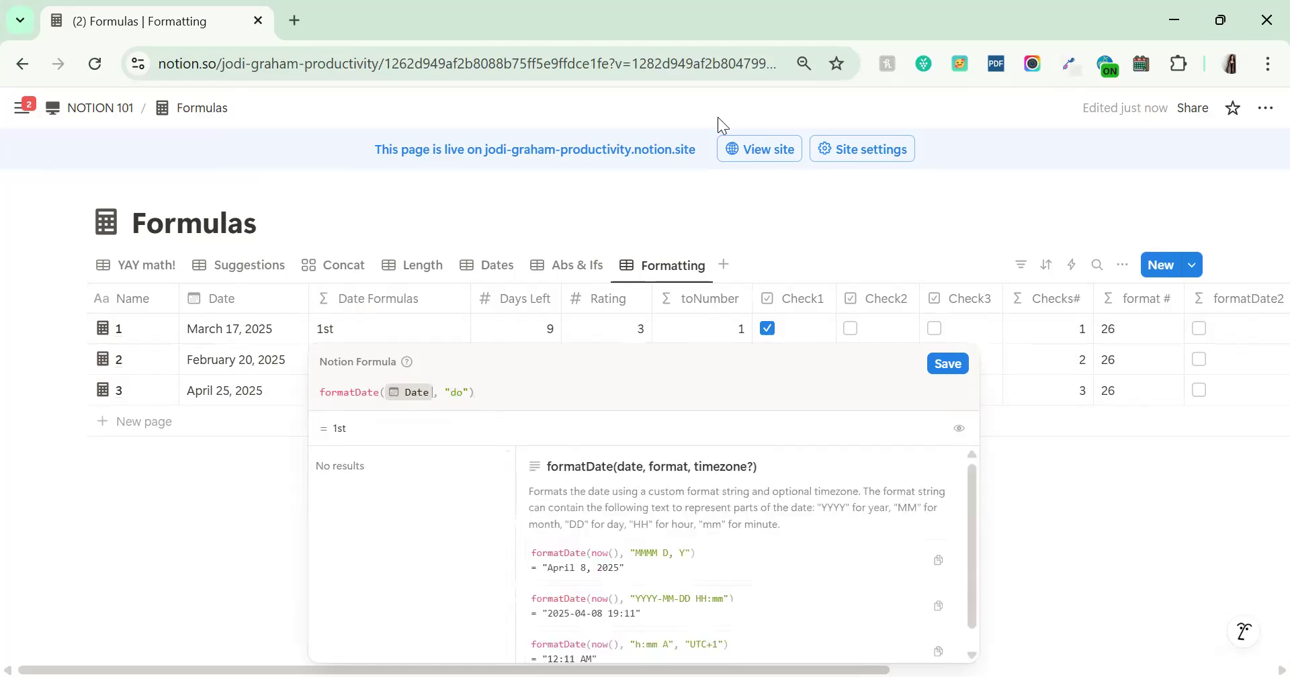
pyautogui.press('BackSpace')
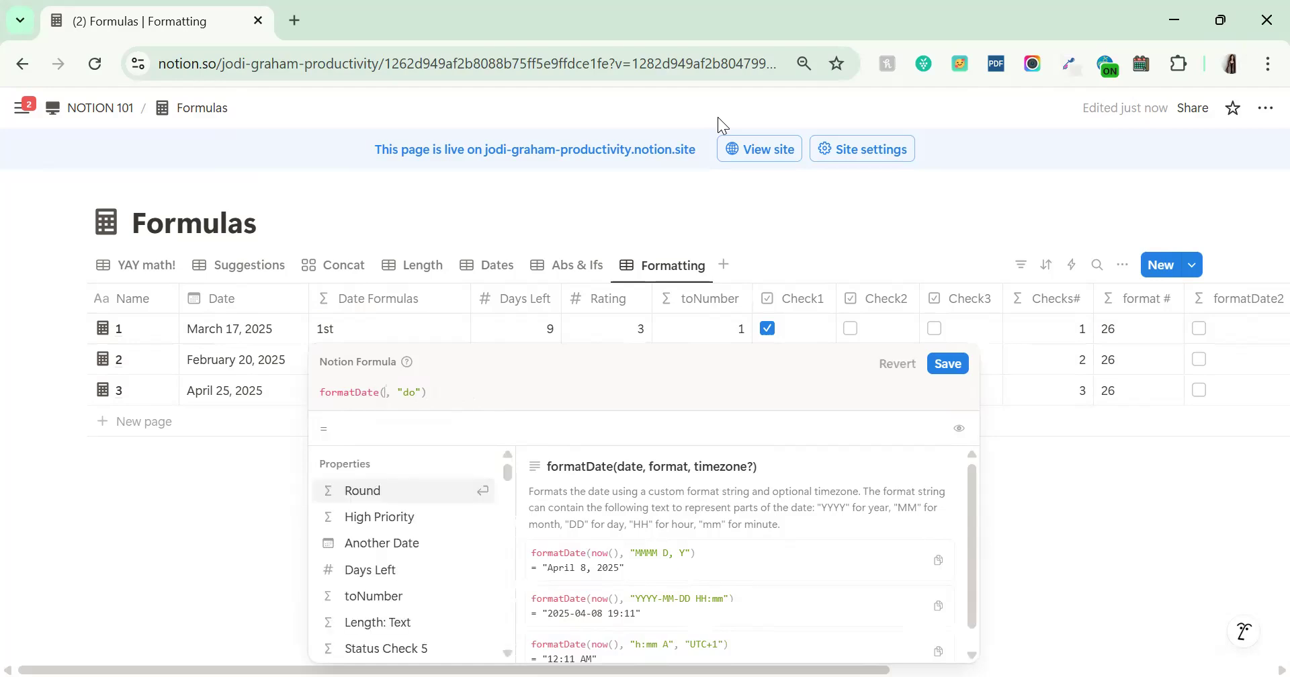
pyautogui.write('Date')
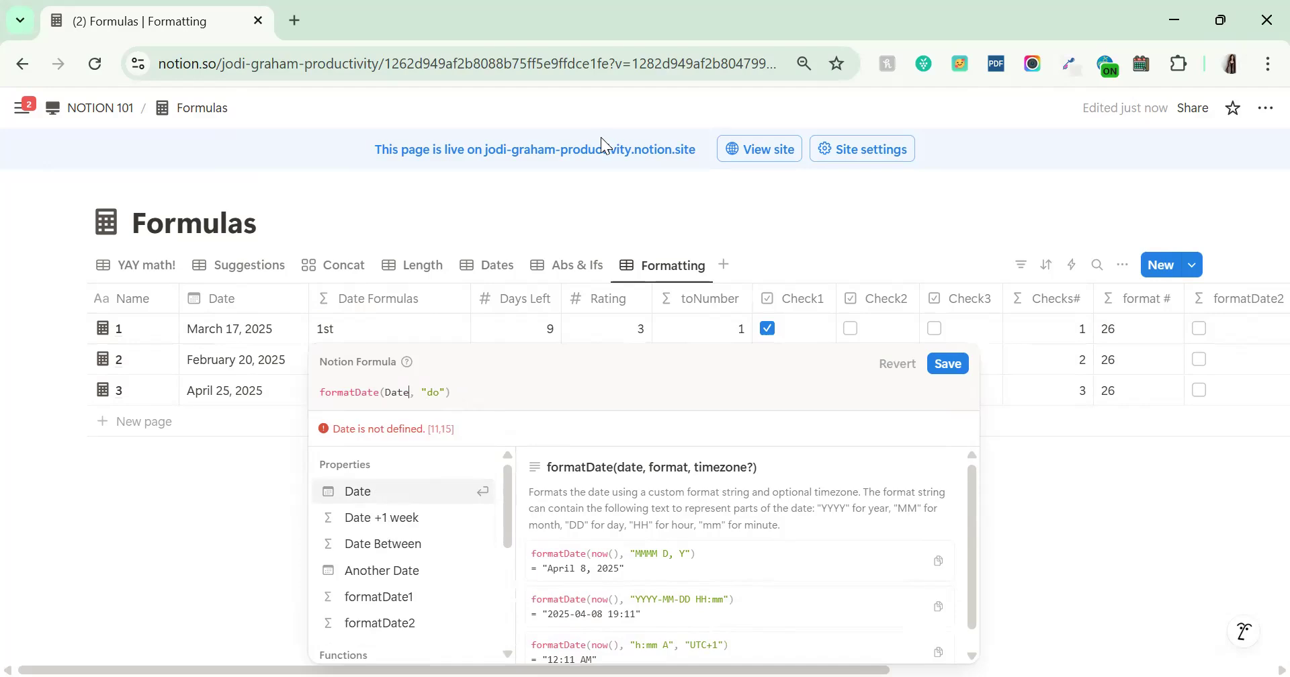
pyautogui.click(377, 498)
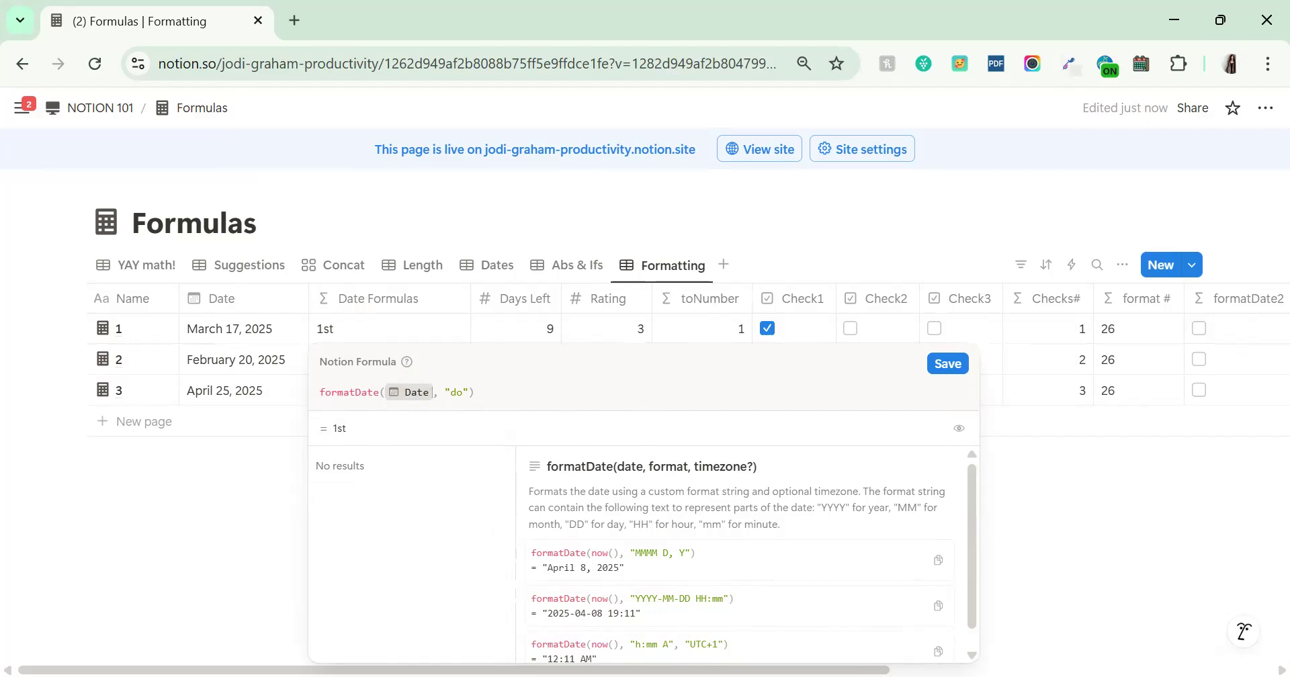
pyautogui.doubleClick(457, 393)
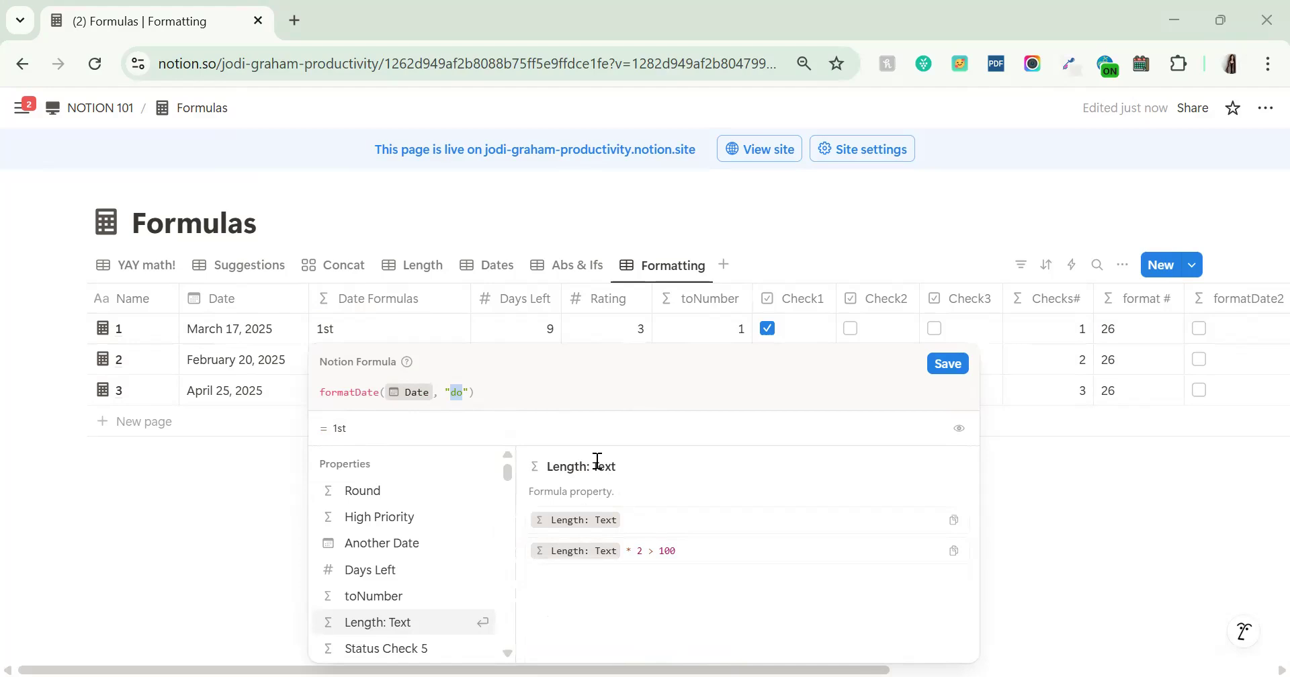
pyautogui.click(248, 518)
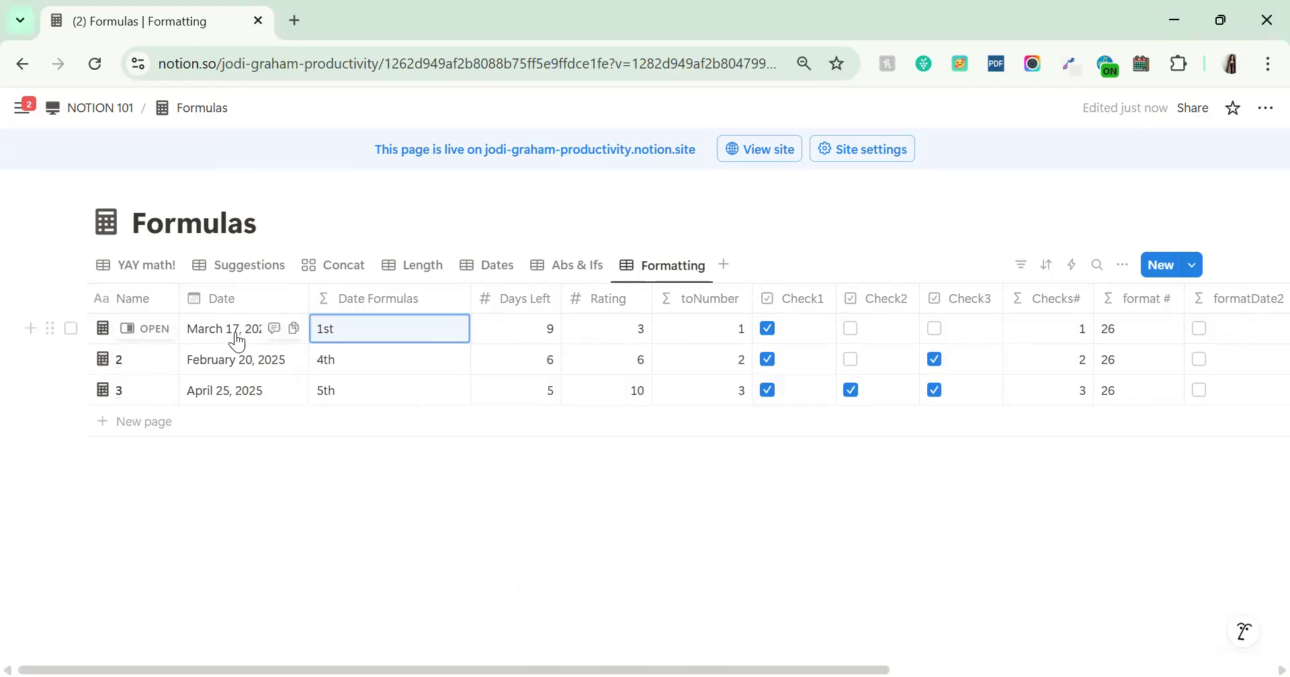
# Check the day selected in row 1's date calendar, keep March 17, 2025, and close it
pyautogui.click(221, 332)
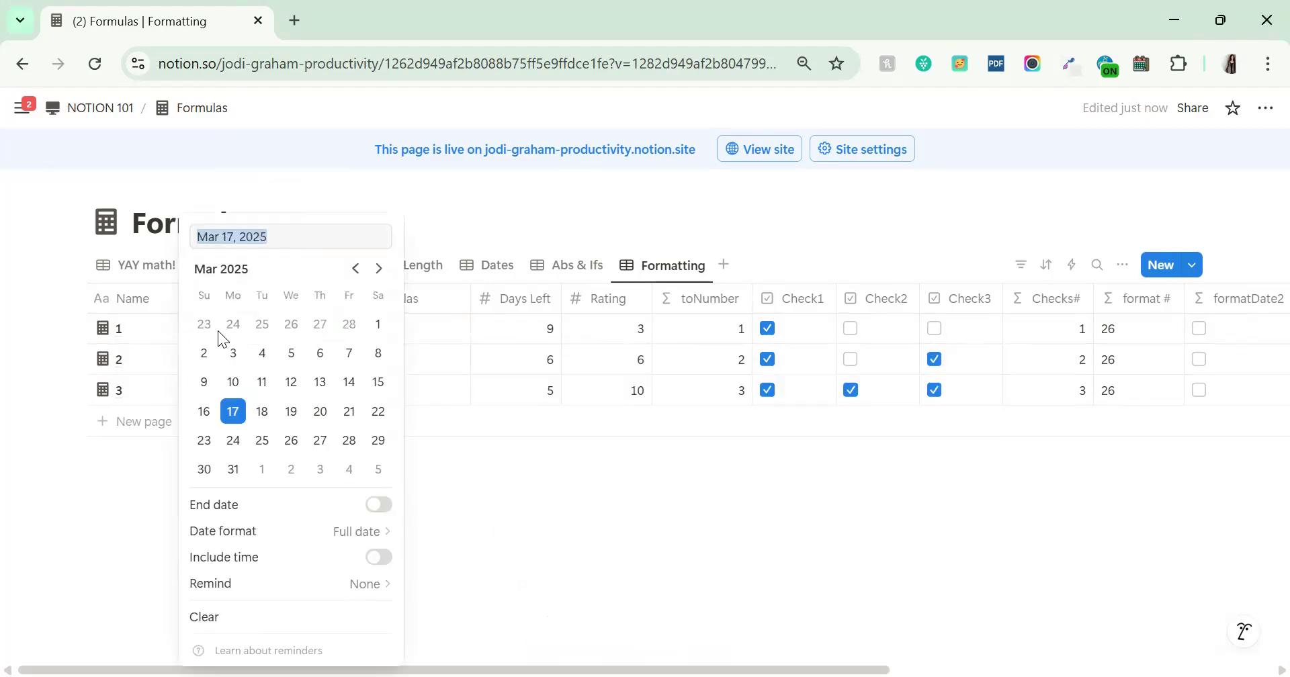
pyautogui.click(236, 415)
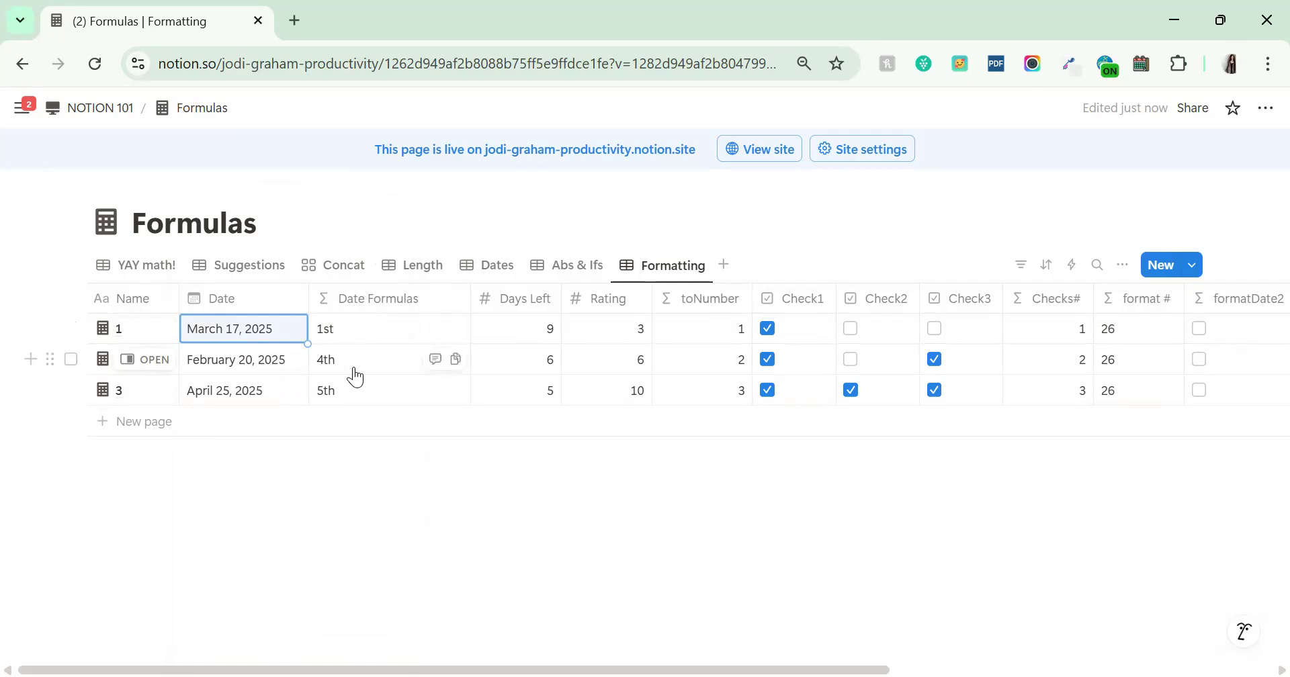
pyautogui.click(358, 343)
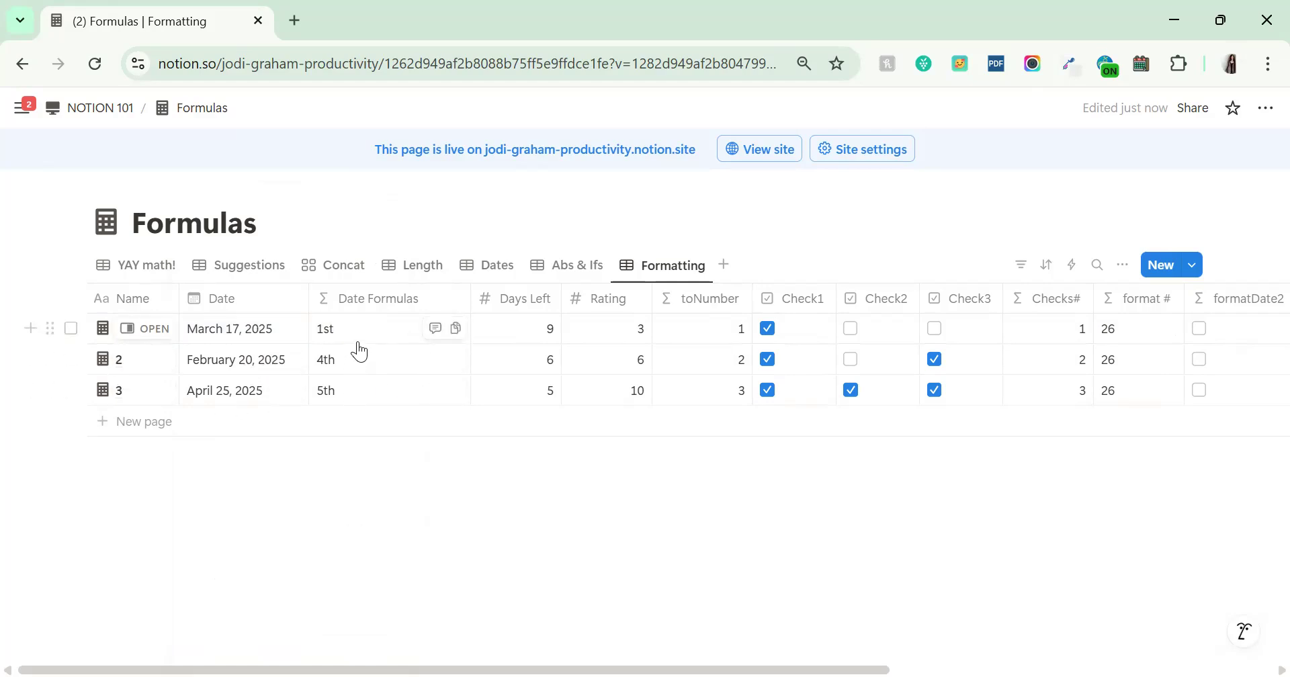
# Change the format code in the Date Formulas formula to "Do" and apply it
pyautogui.click(358, 343)
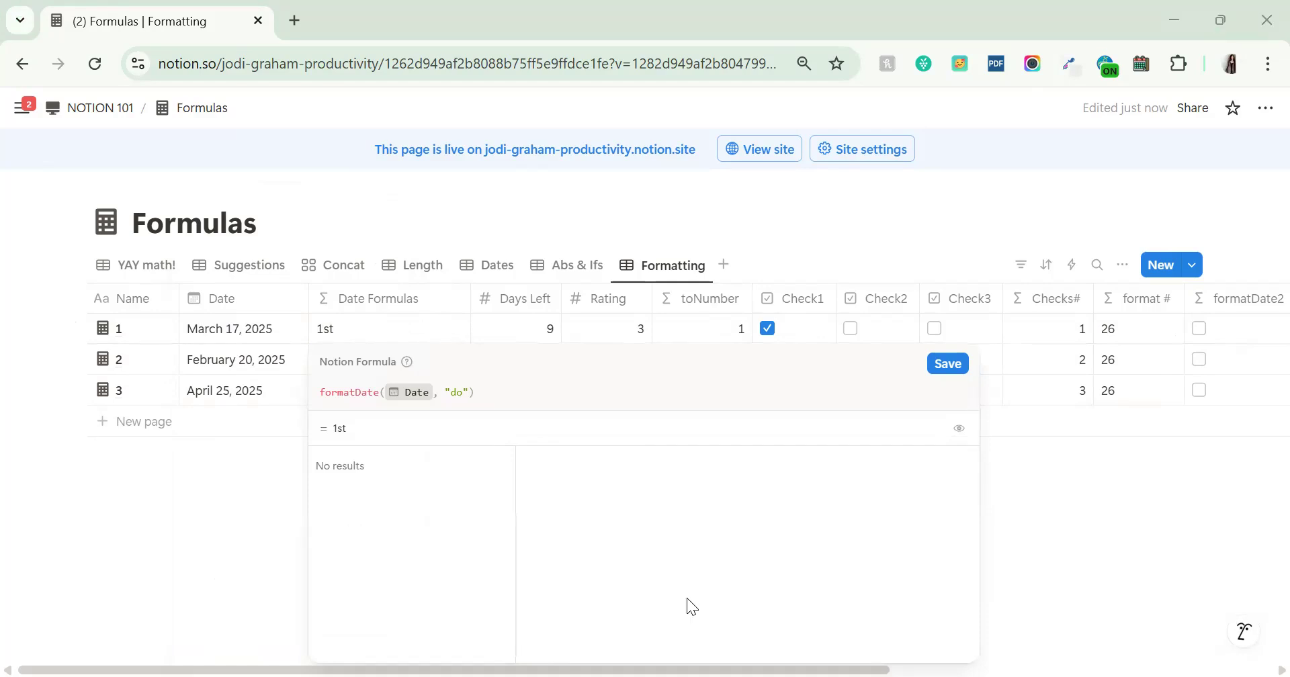
pyautogui.click(460, 394)
pyautogui.press('BackSpace')
pyautogui.write('D')
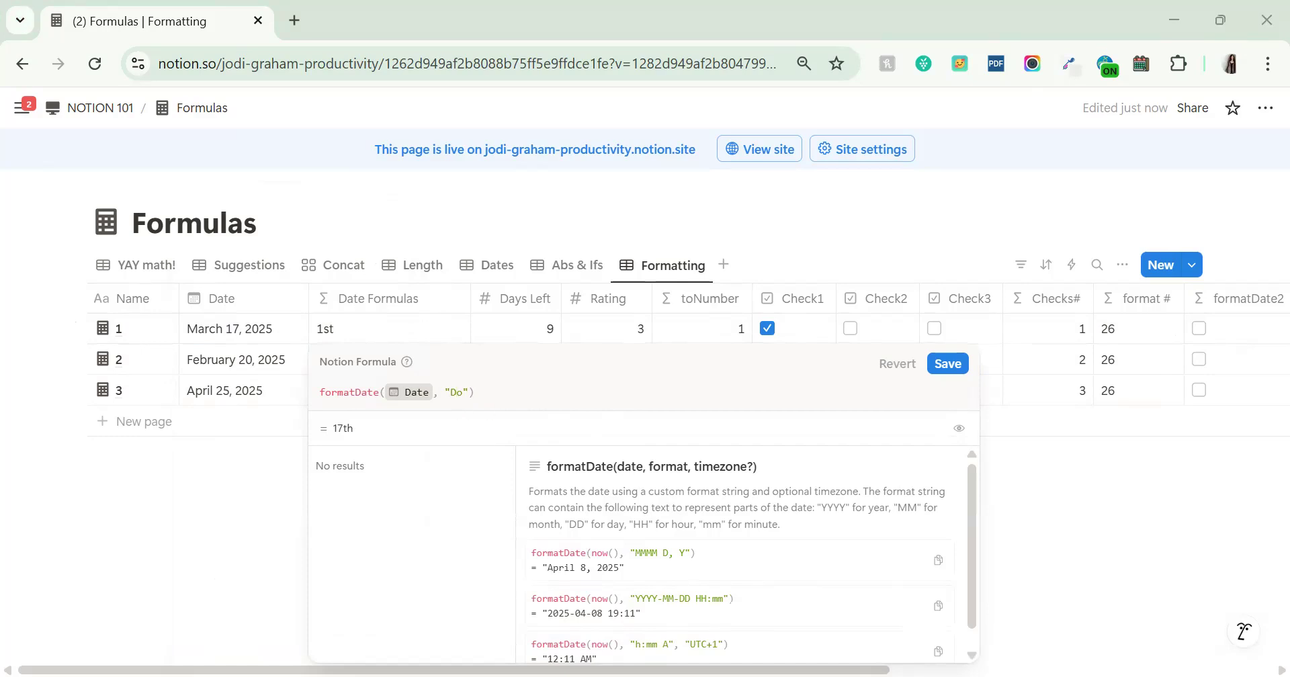
pyautogui.click(277, 485)
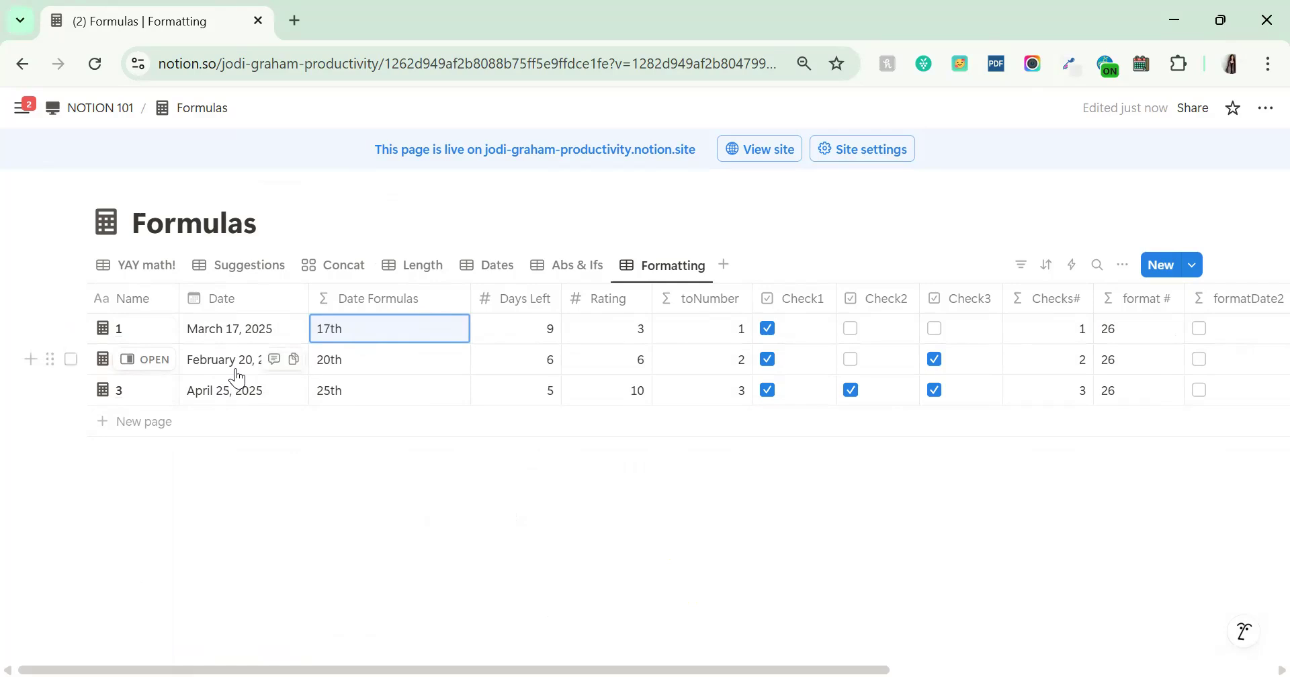
# Change the formatDate format code in the Date Formulas column to "DDDo" and apply it
pyautogui.click(385, 333)
pyautogui.click(461, 393)
pyautogui.write('DDDo")')
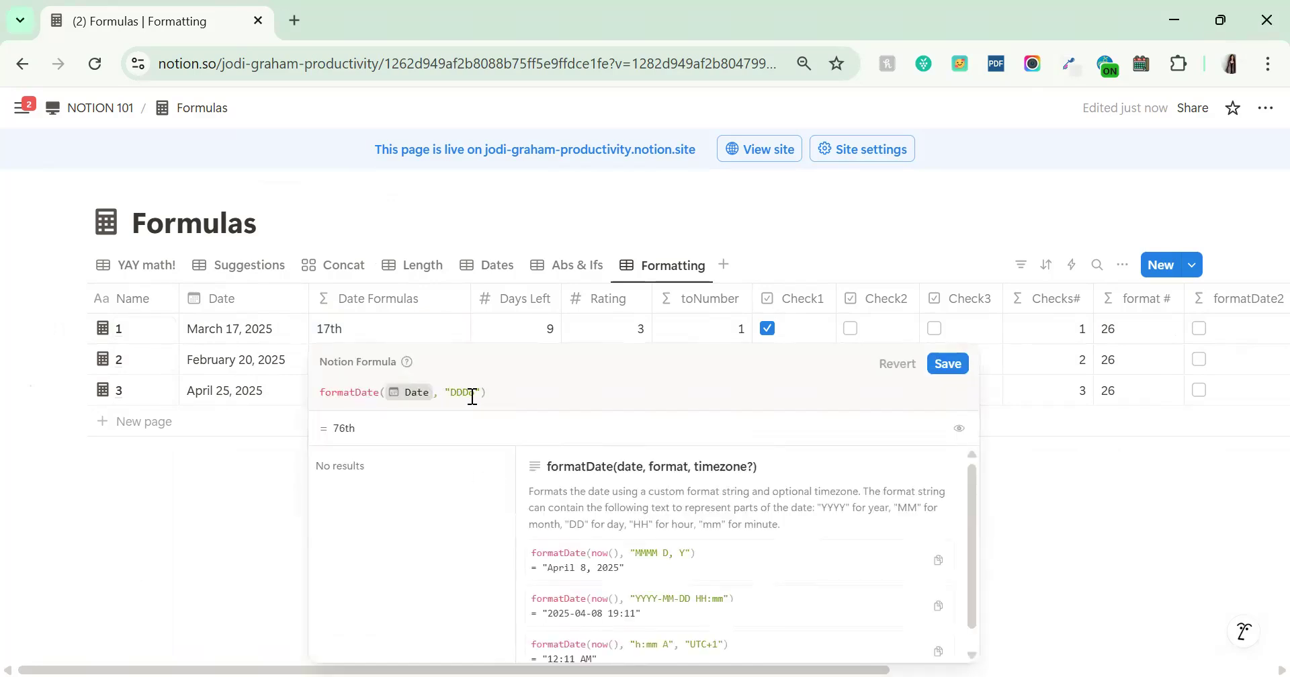
pyautogui.click(164, 565)
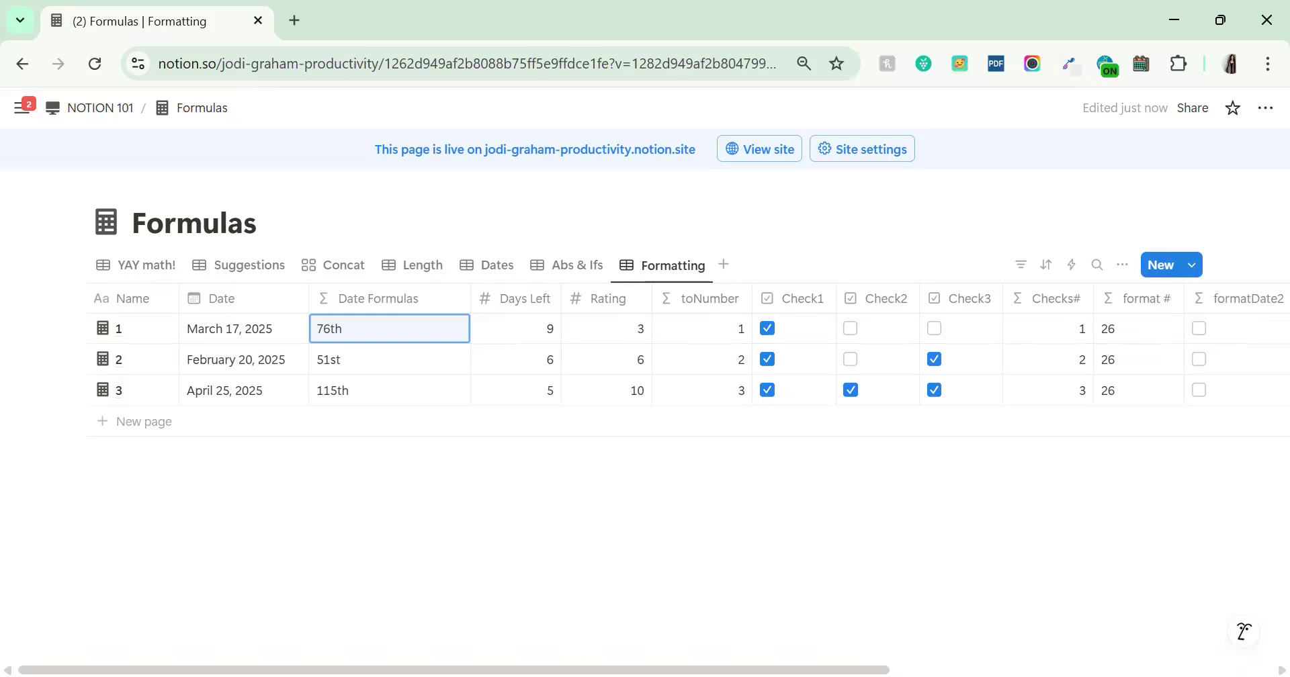
# Replace the format code in the Date Formulas formula with "dd" and apply it
pyautogui.click(383, 343)
pyautogui.doubleClick(463, 392)
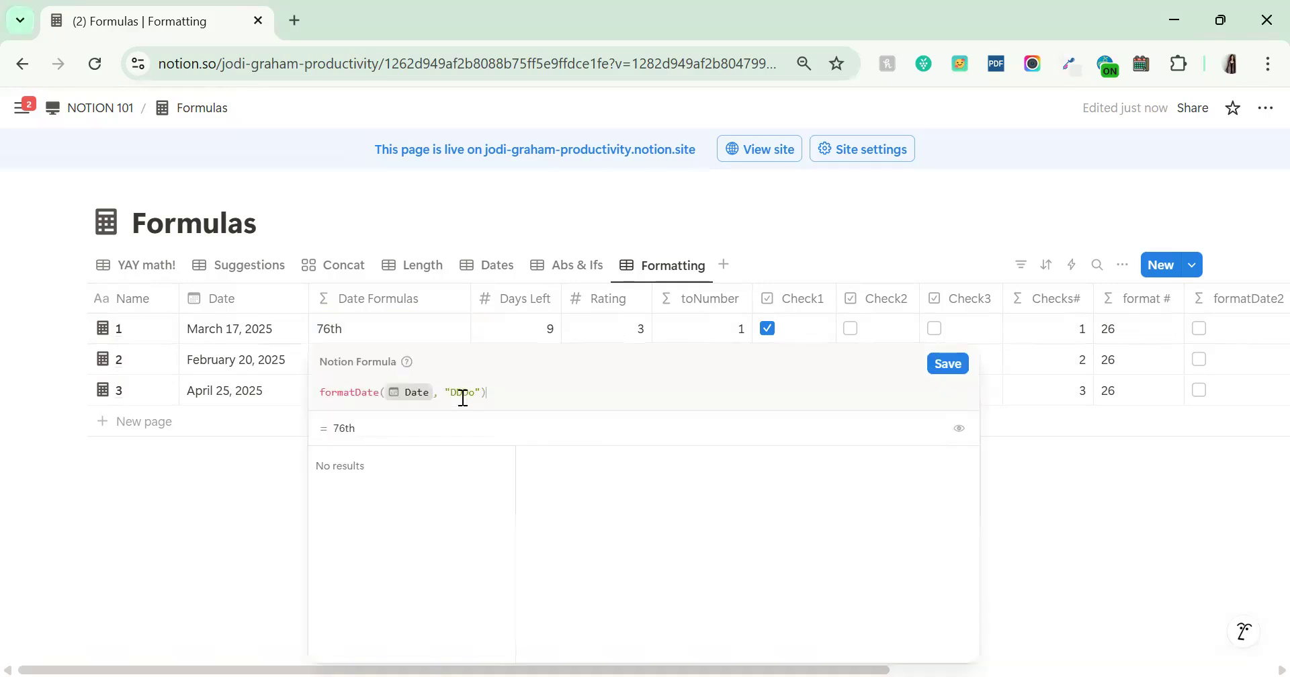
pyautogui.write('dd')
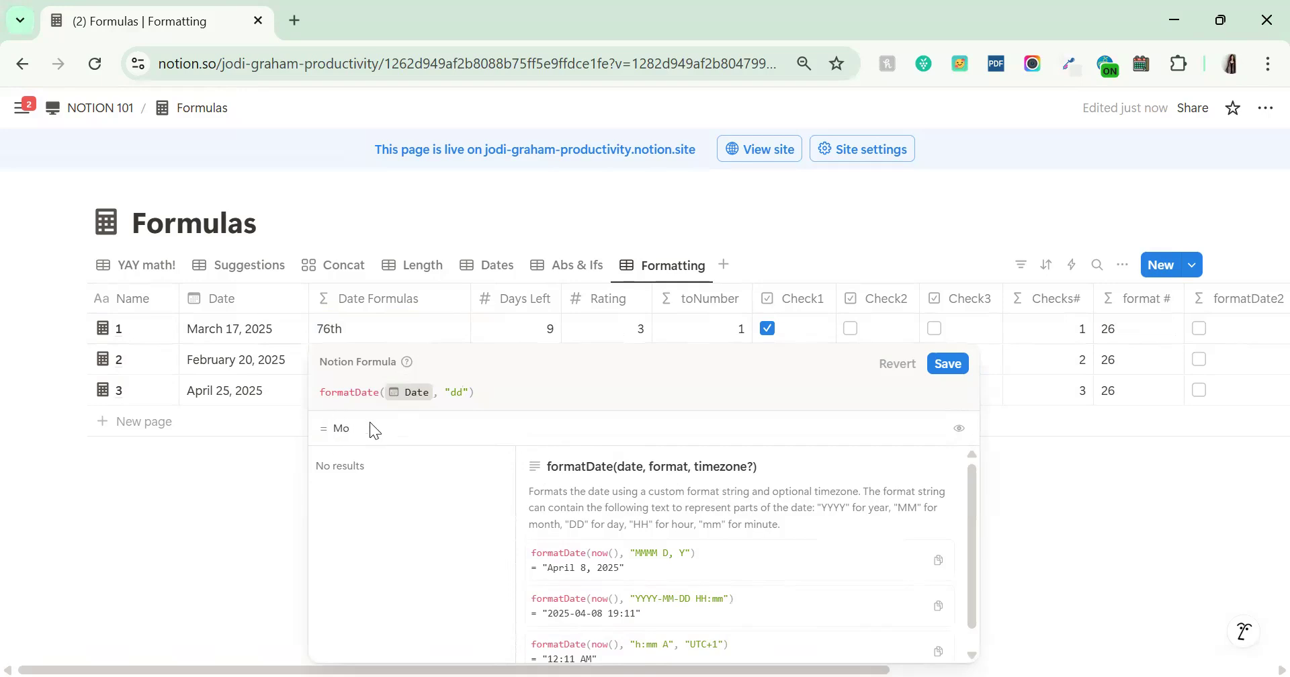
pyautogui.click(254, 522)
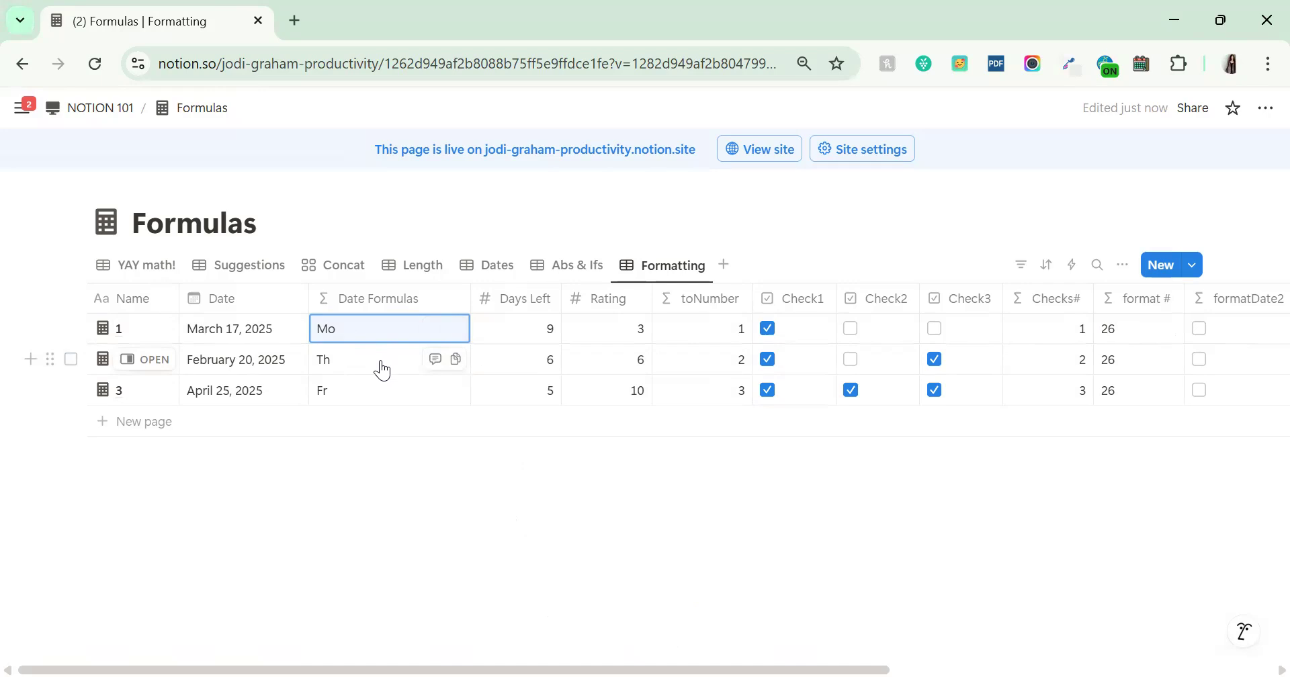
# Extend the format code in the Date Formulas formula to "ddd" and save it
pyautogui.click(367, 331)
pyautogui.click(464, 393)
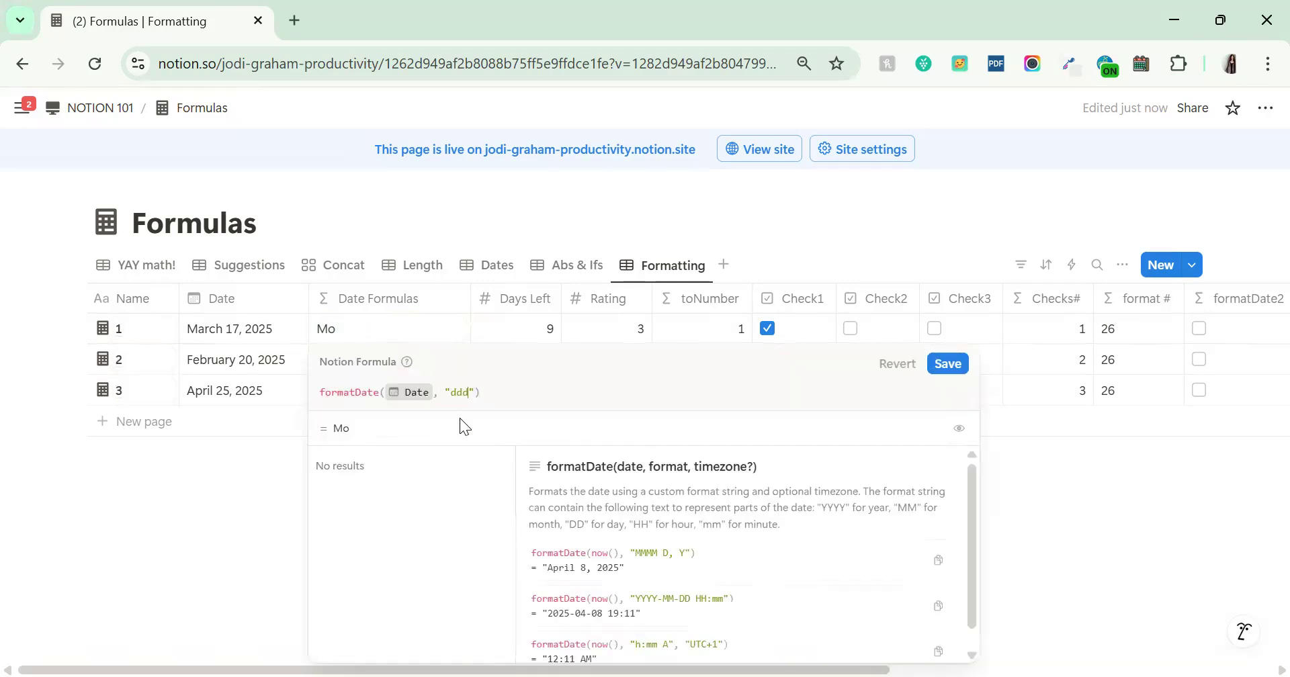
pyautogui.click(942, 369)
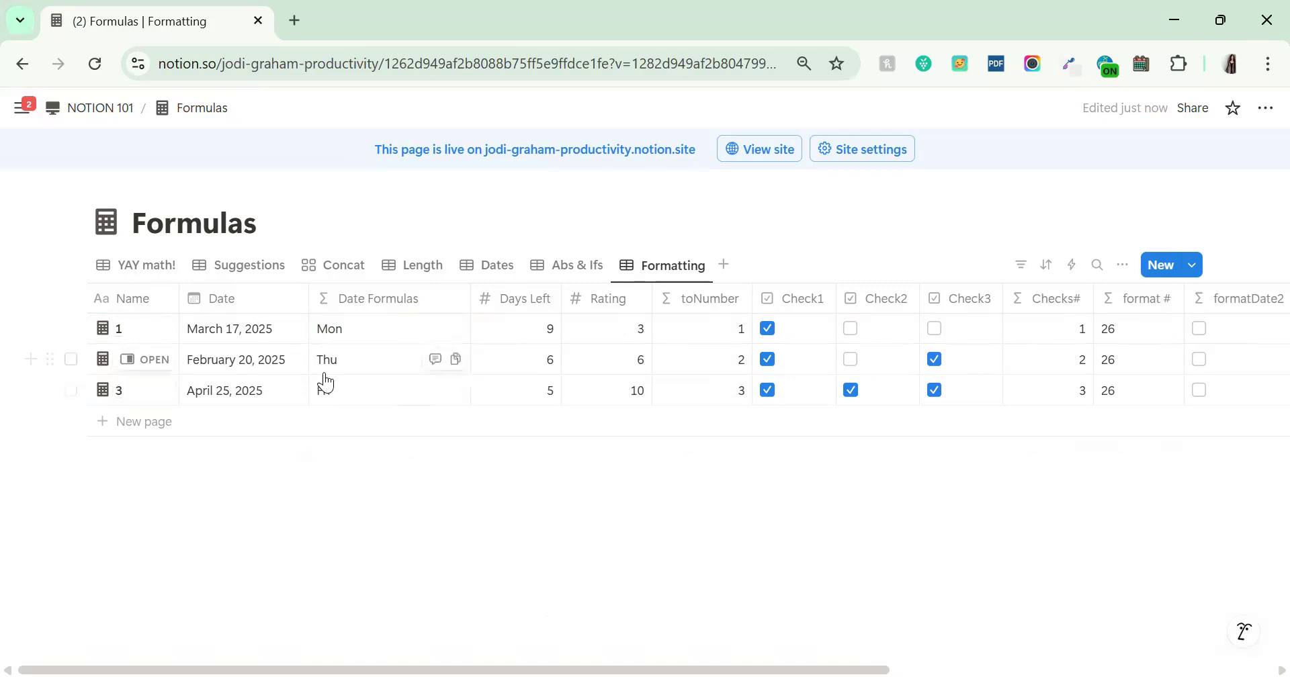
# Extend the format code in the Date Formulas formula to "dddd" and save it
pyautogui.click(366, 334)
pyautogui.write('dddd")')
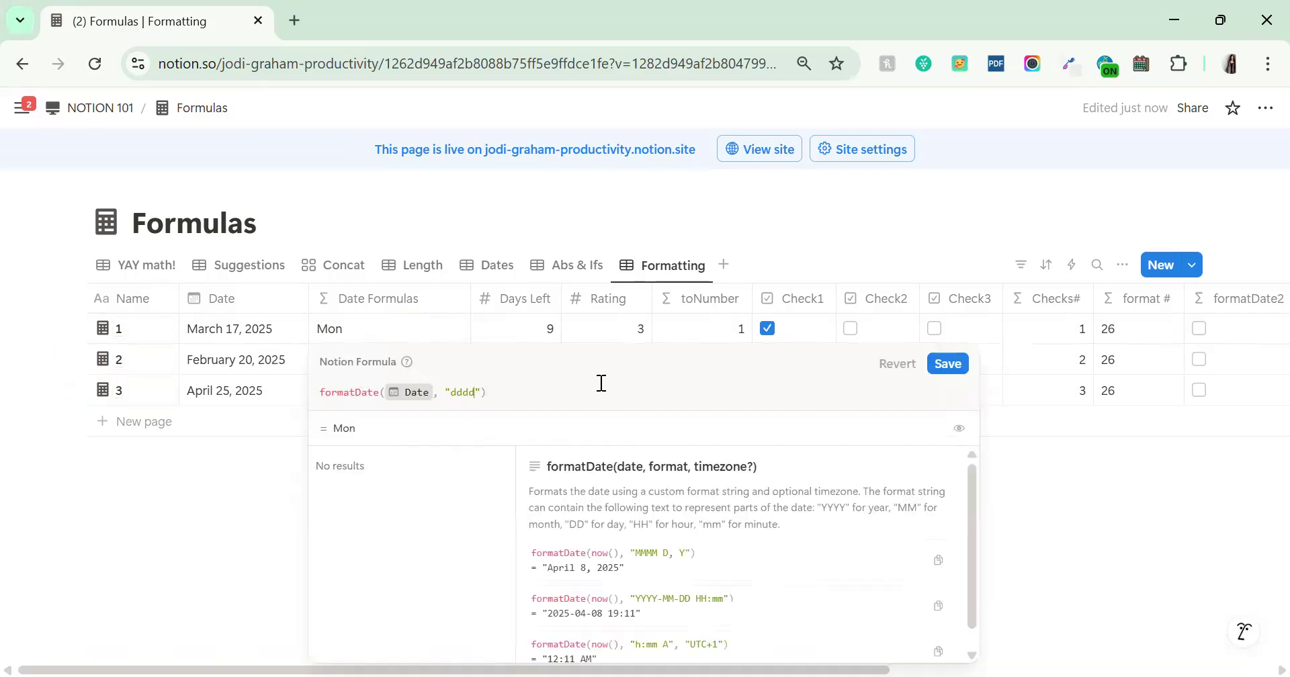
pyautogui.click(947, 367)
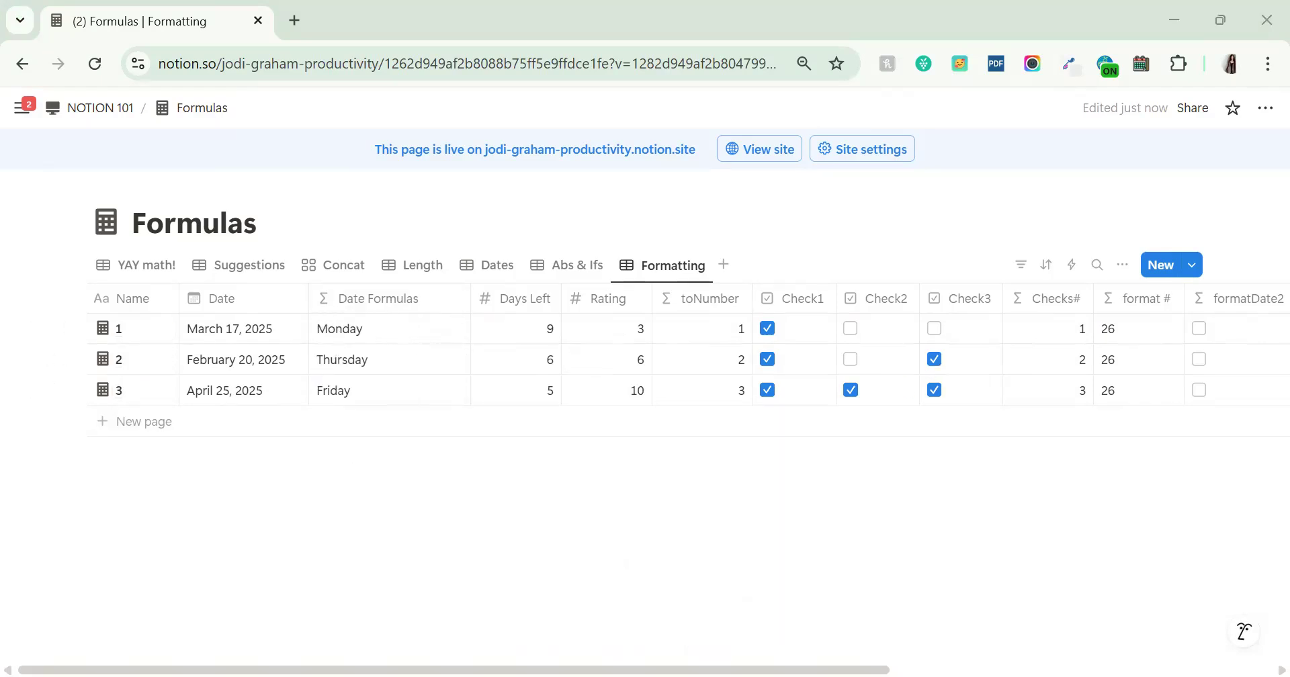
# Replace the format code in the Date Formulas formula with "wo" and save it
pyautogui.click(372, 338)
pyautogui.doubleClick(461, 392)
pyautogui.write('wo')
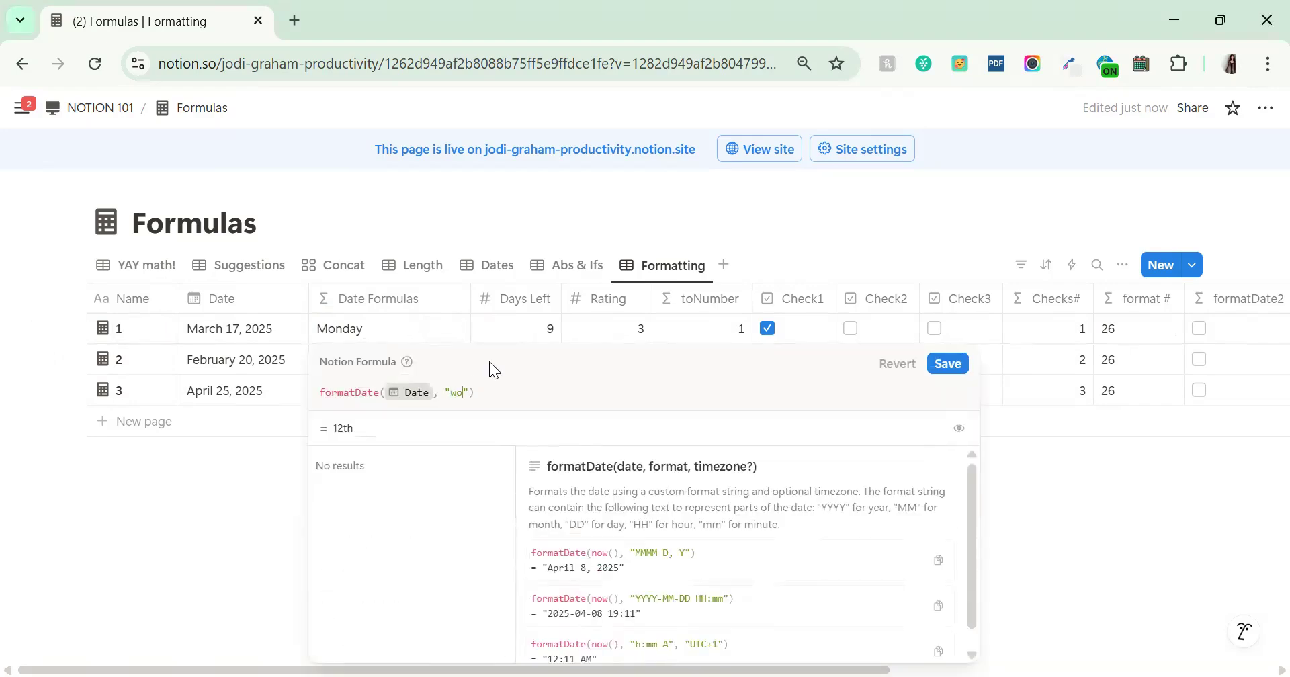
pyautogui.click(949, 364)
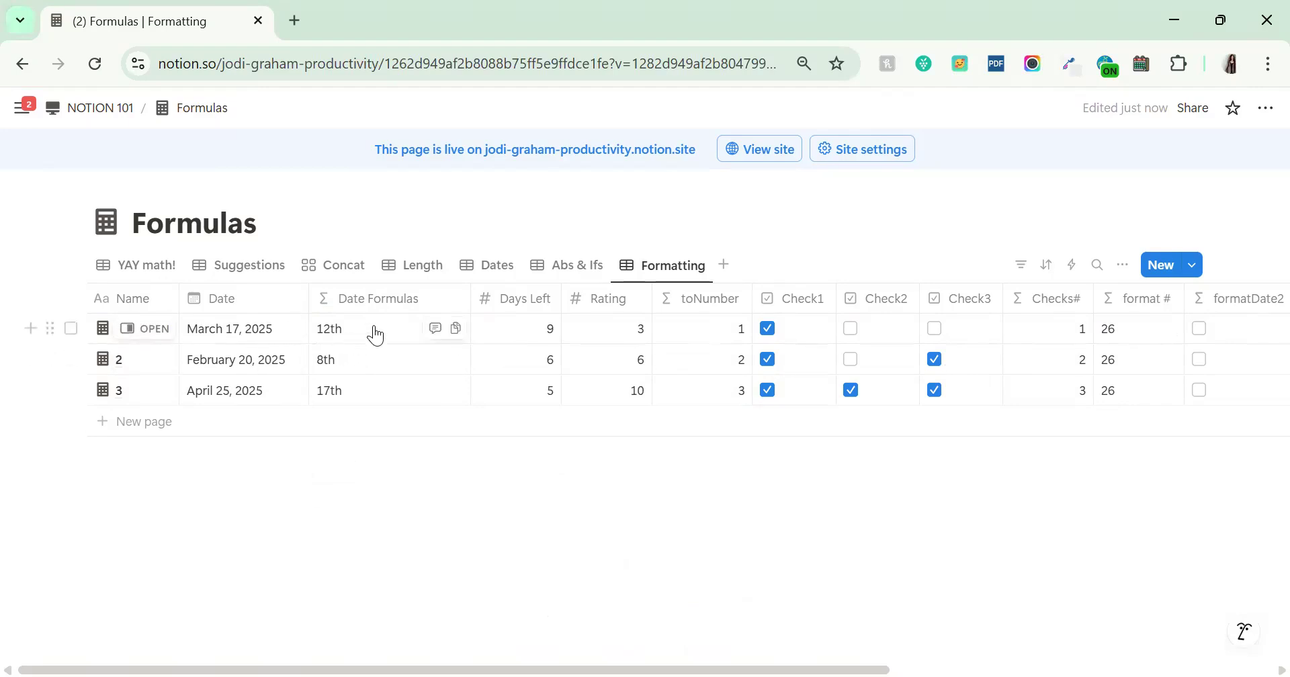
# Set row 3's date to December 22, 2025
pyautogui.click(210, 395)
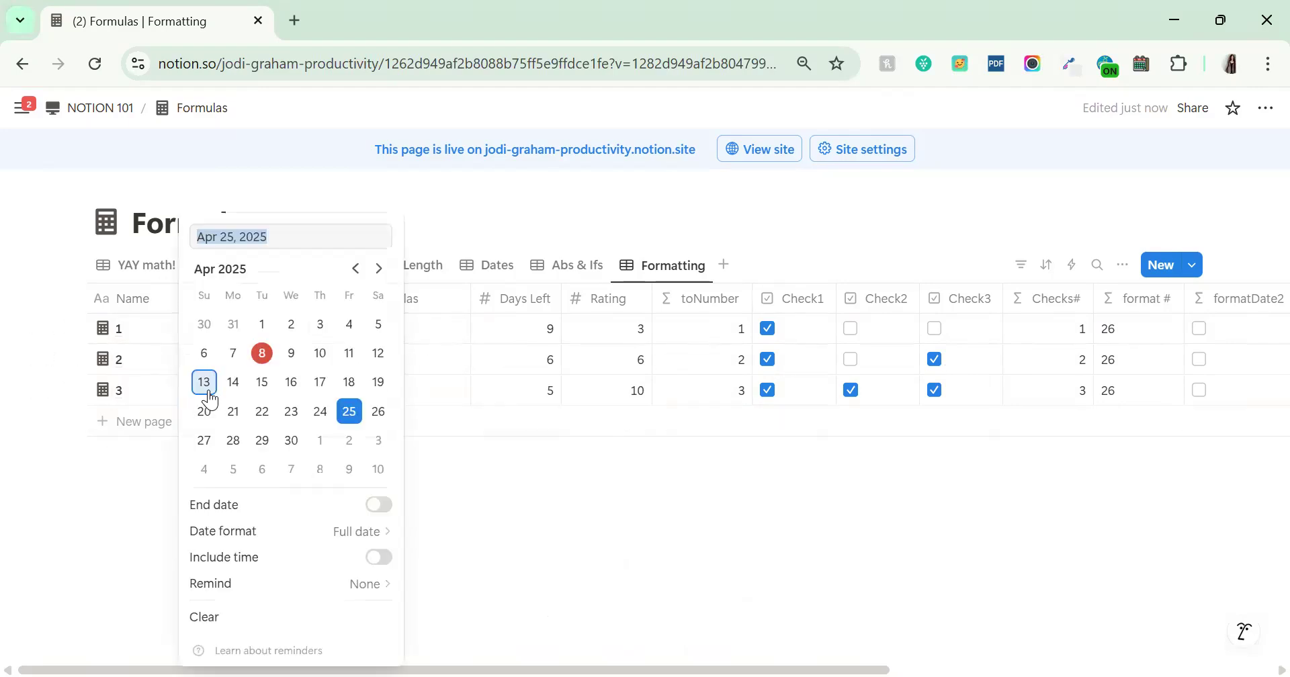
pyautogui.click(378, 268)
pyautogui.click(378, 269)
pyautogui.click(380, 269)
pyautogui.click(380, 269)
pyautogui.click(381, 269)
pyautogui.click(383, 277)
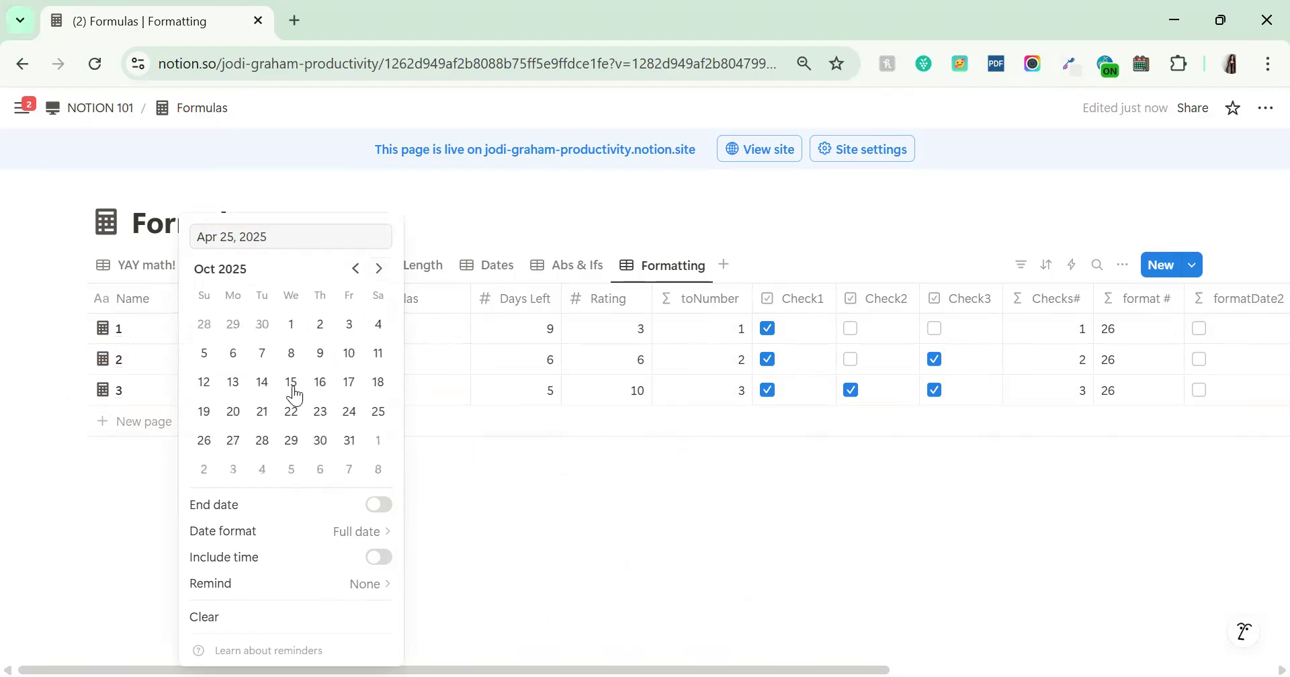
pyautogui.click(378, 271)
pyautogui.click(378, 272)
pyautogui.click(234, 411)
pyautogui.click(494, 547)
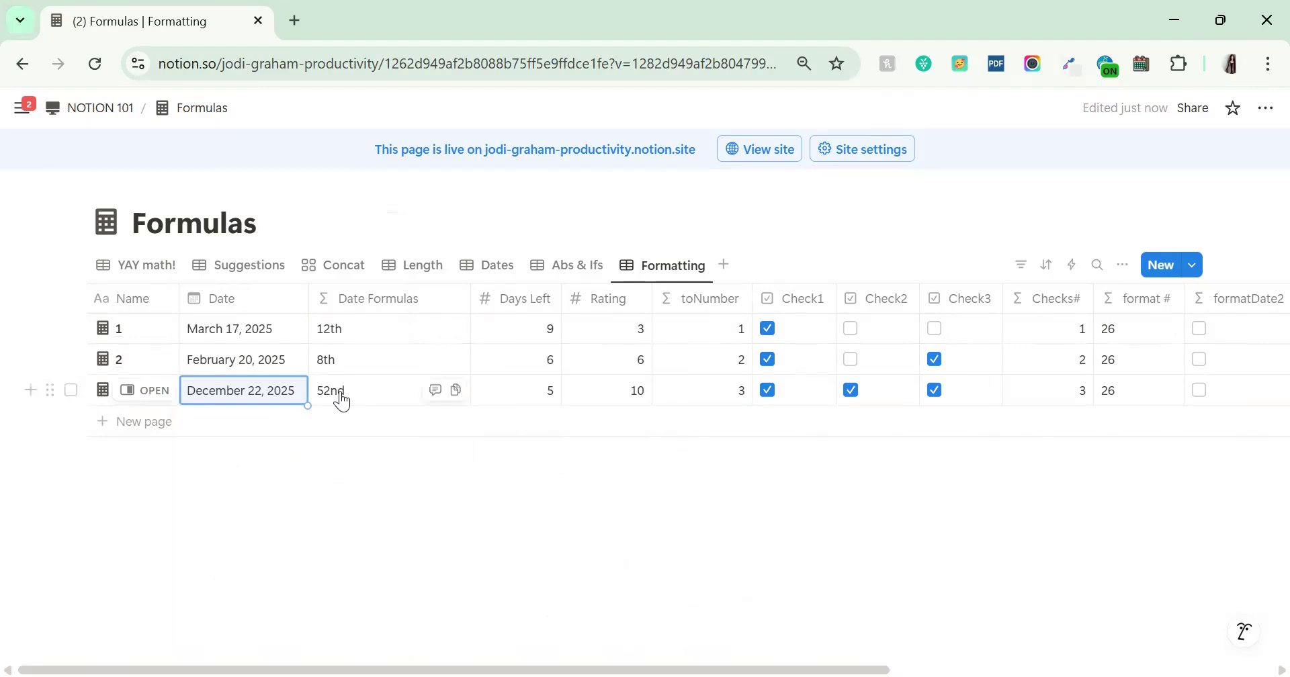
# Change the format code in the Date Formulas formula to "Mo" and save it
pyautogui.click(373, 338)
pyautogui.press('BackSpace')
pyautogui.write('Mo")')
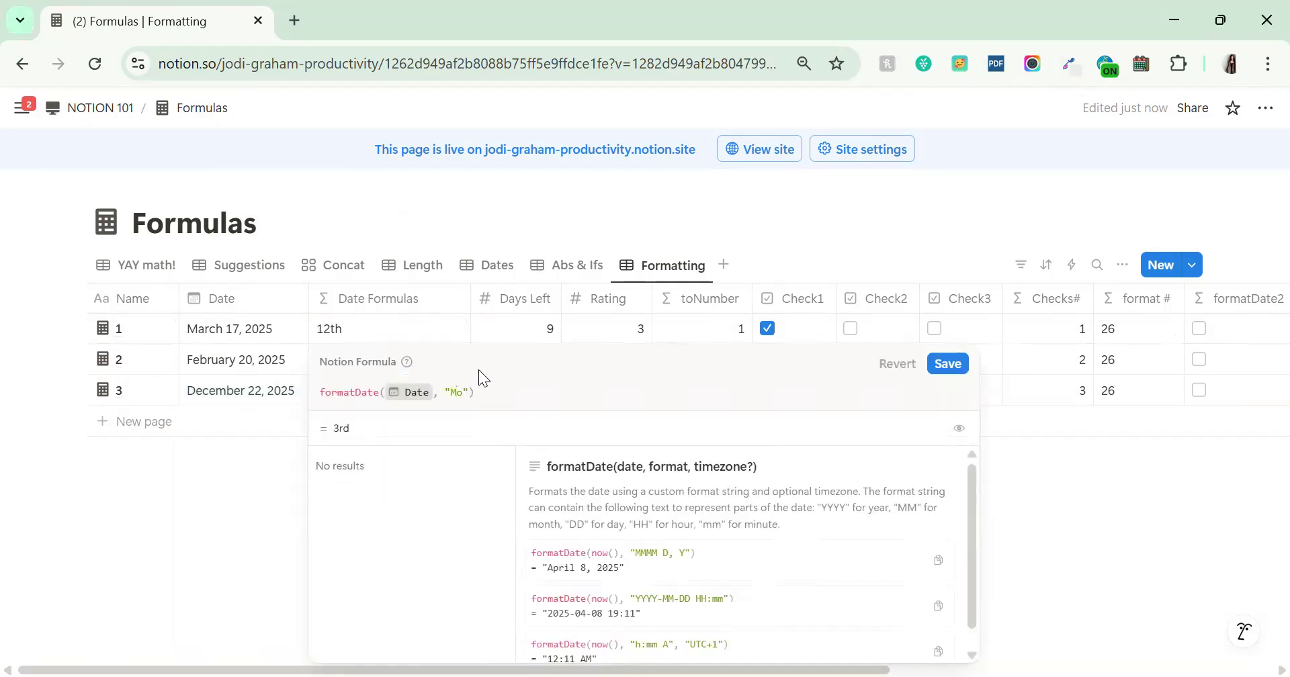
pyautogui.click(948, 365)
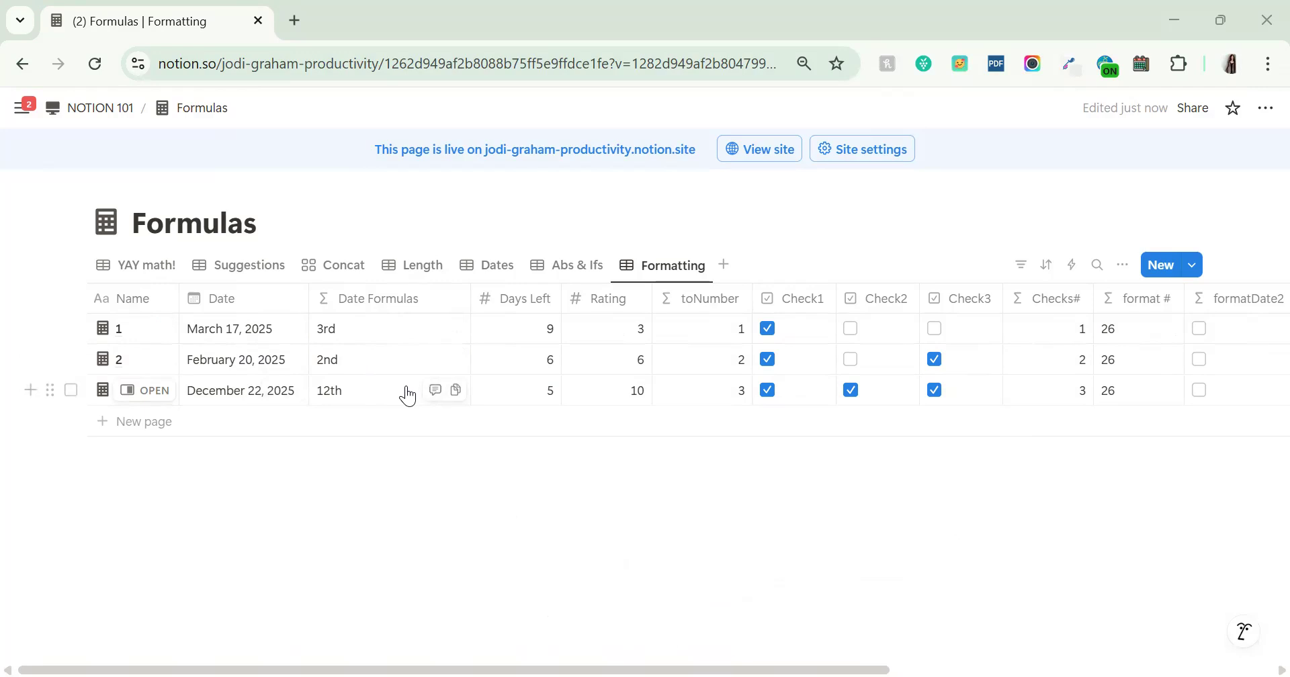
# Replace the format code in the Date Formulas formula with "MM", extend it to "MMM", and apply it
pyautogui.click(336, 330)
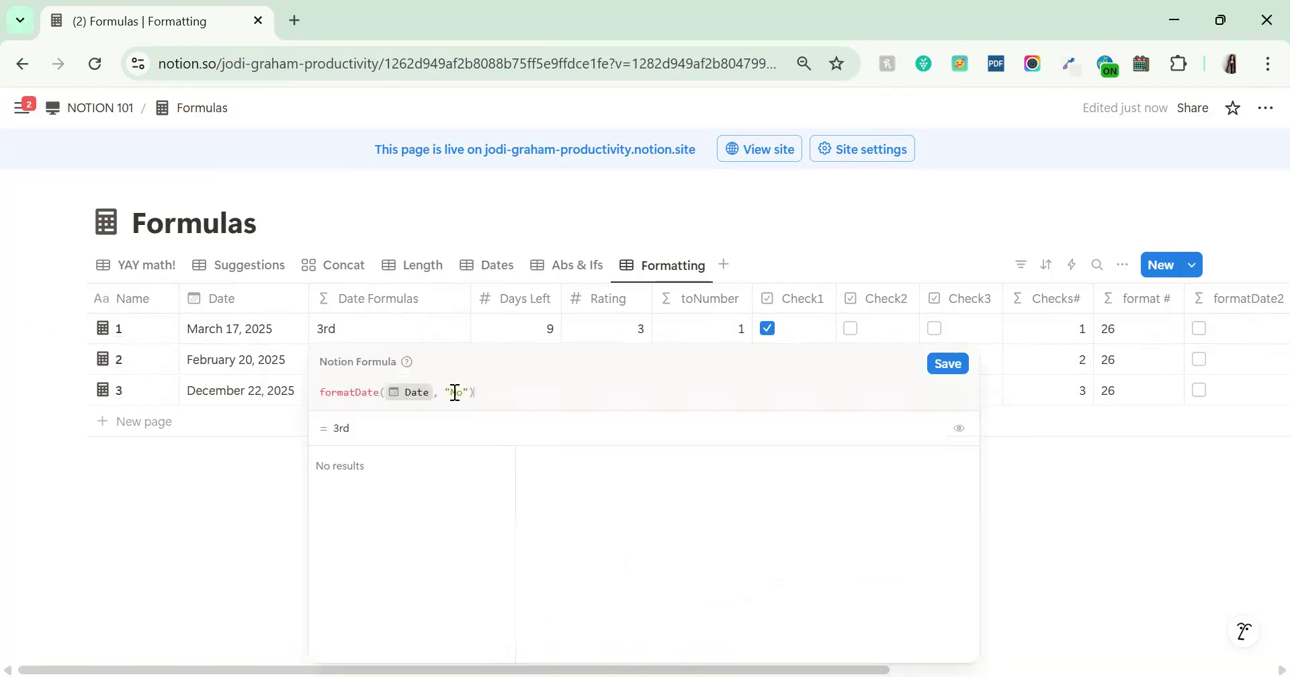
pyautogui.doubleClick(460, 392)
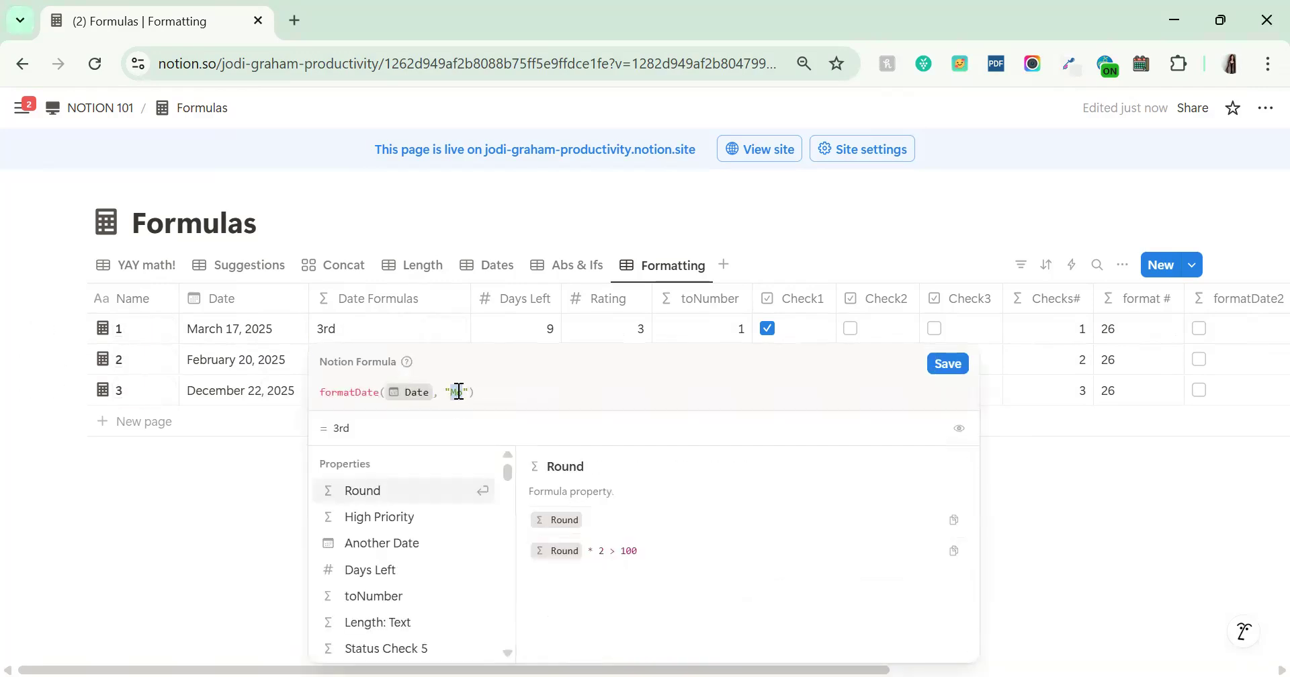
pyautogui.write('MM')
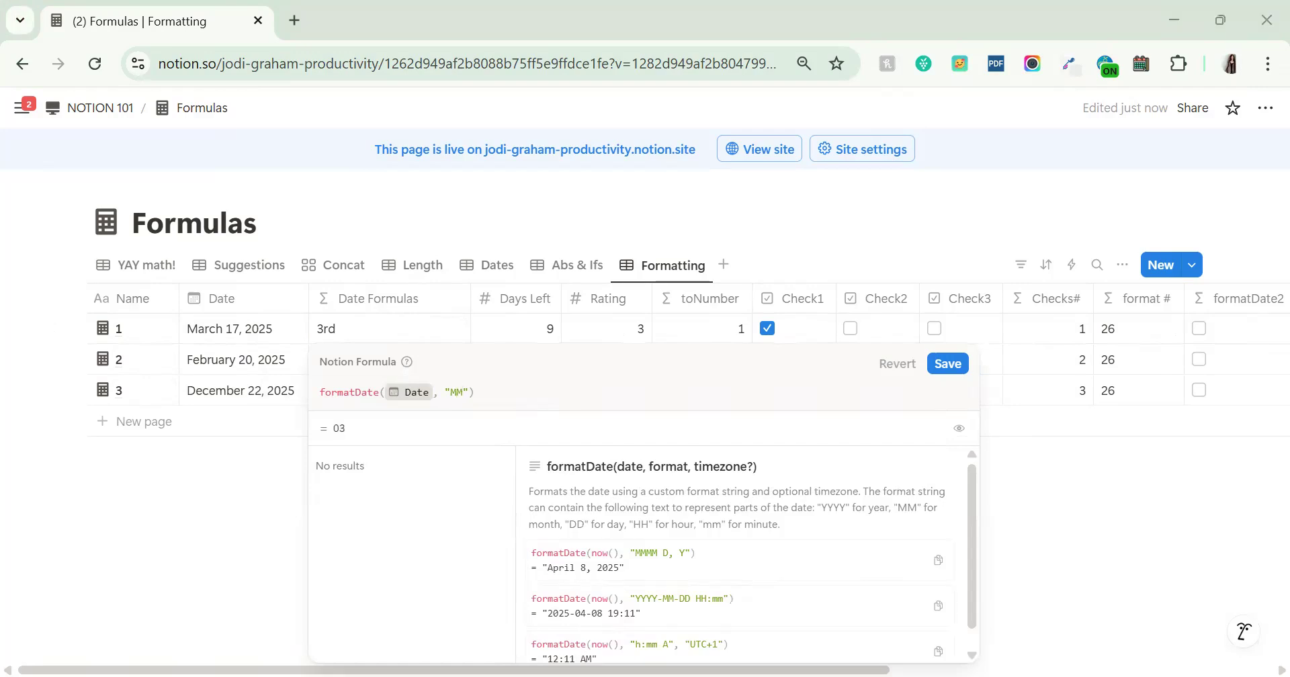
pyautogui.write('M')
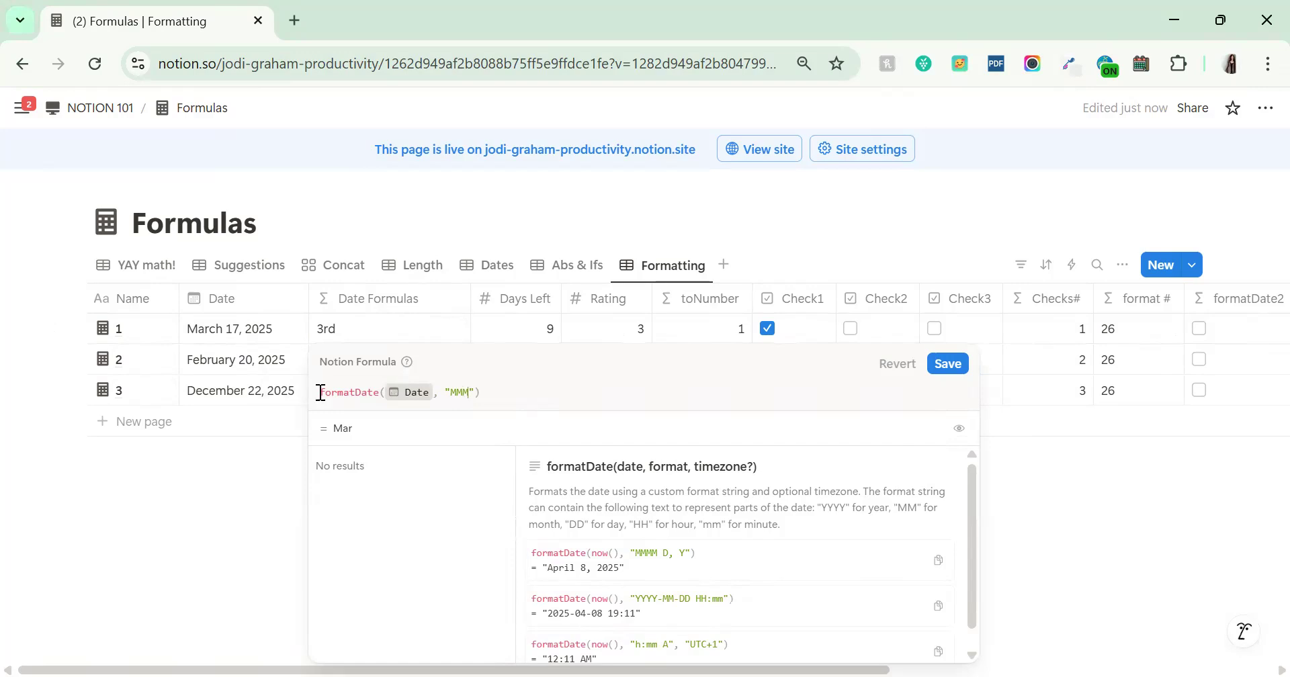
pyautogui.click(266, 474)
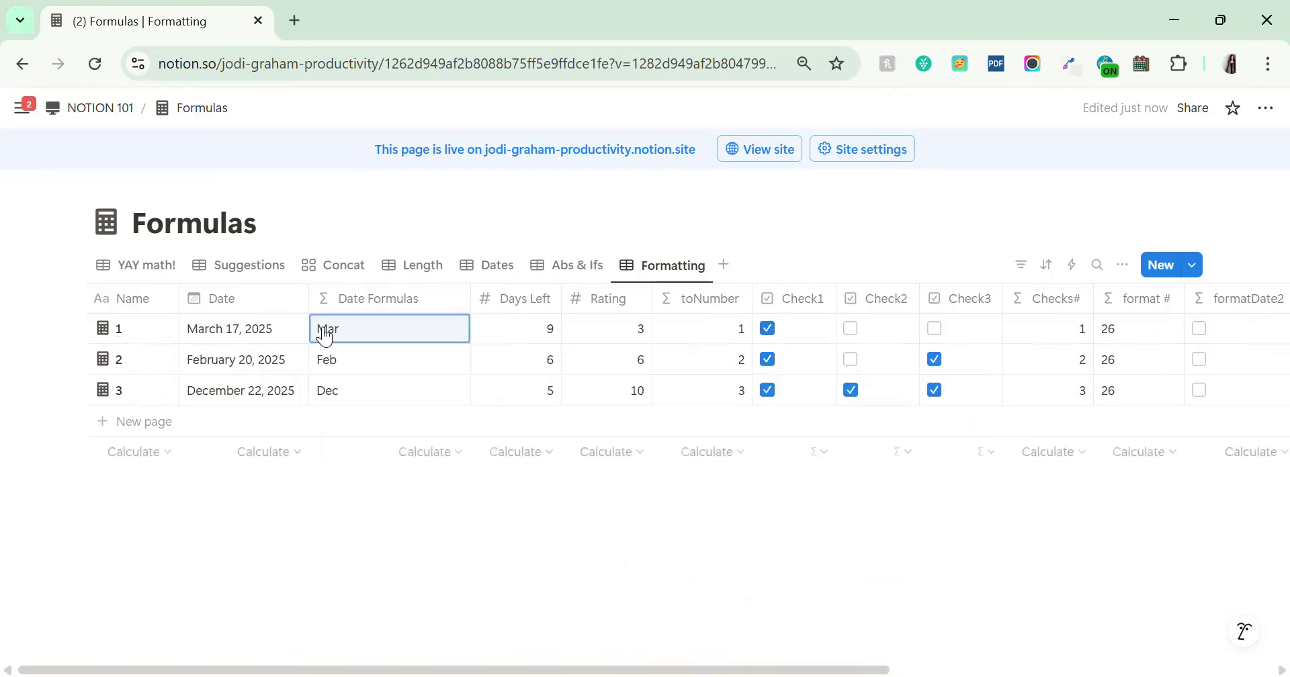
# Extend the format code in the Date Formulas formula to "MMMM" and save it
pyautogui.click(358, 338)
pyautogui.click(468, 392)
pyautogui.write('MMMM")')
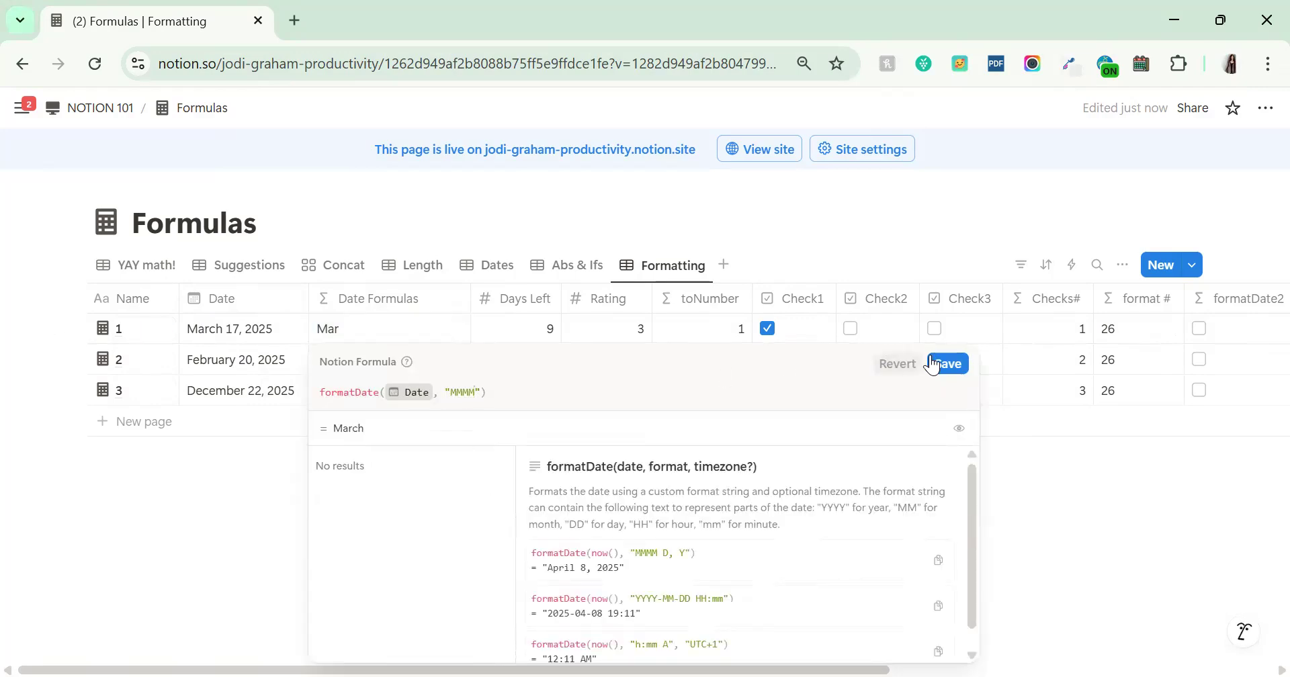
pyautogui.click(936, 364)
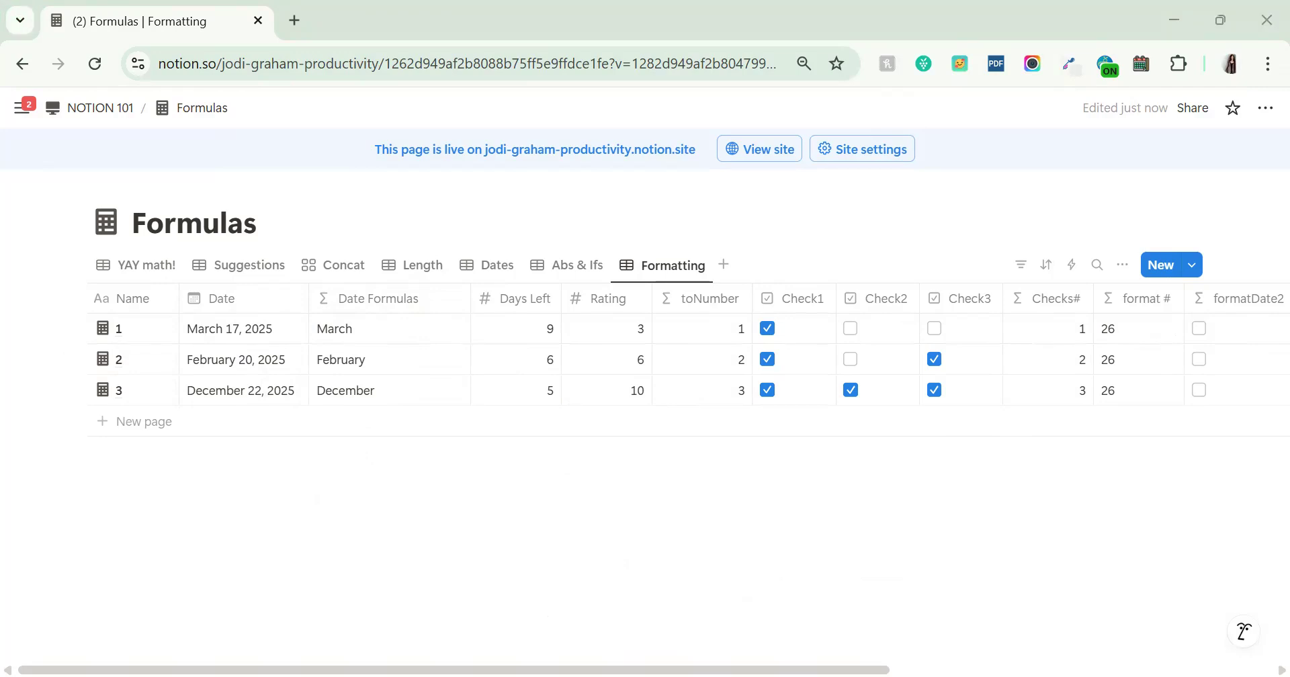
# Replace the format code in the Date Formulas formula with "Qo" and save it
pyautogui.click(374, 337)
pyautogui.moveTo(476, 393); pyautogui.dragTo(452, 391)
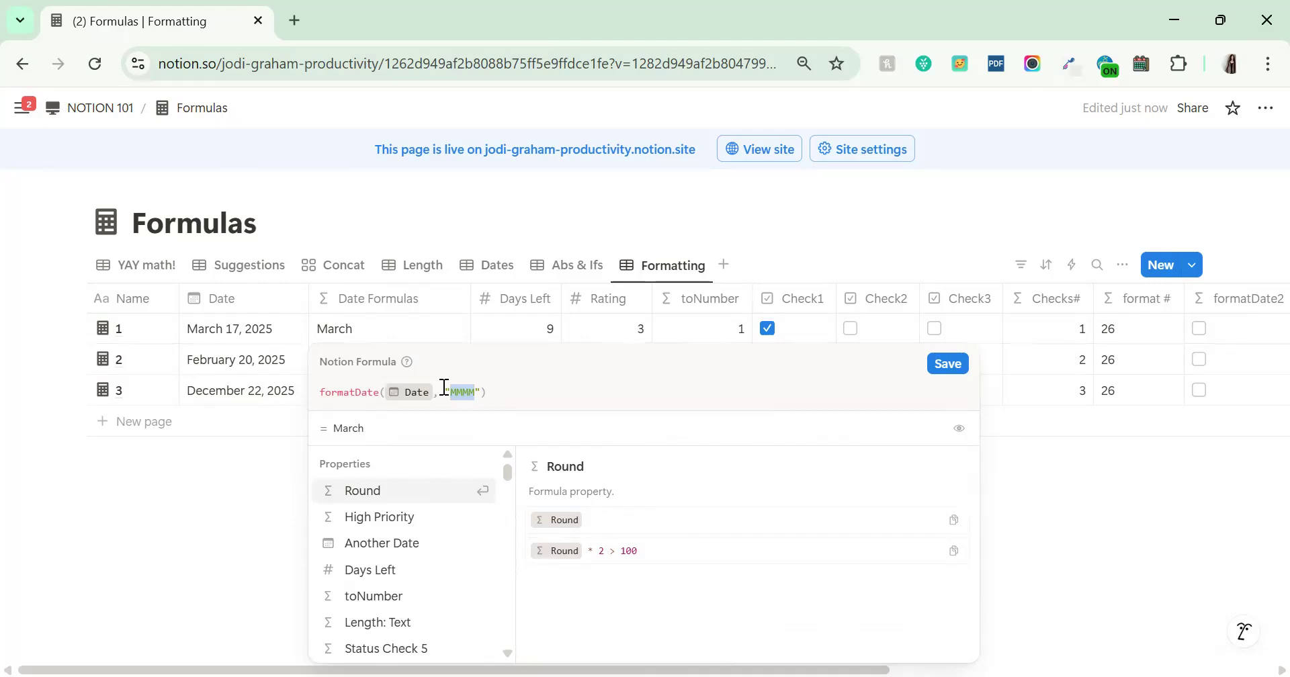
pyautogui.write('Q')
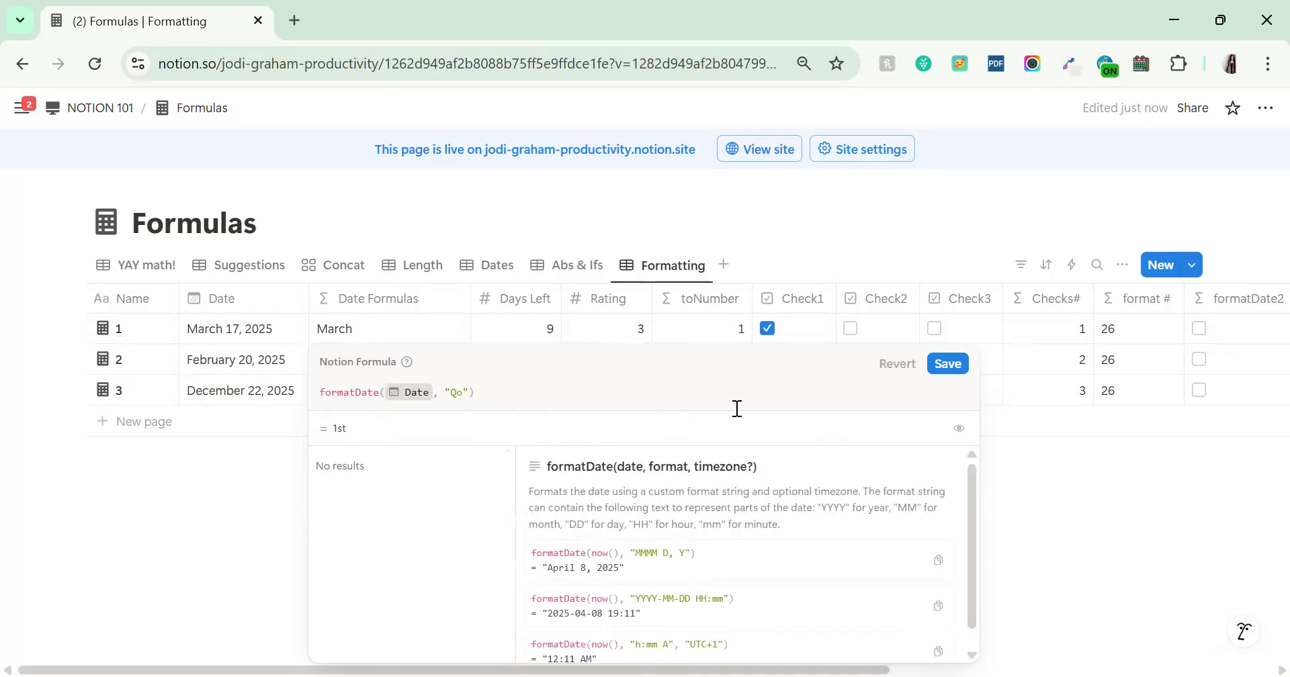
pyautogui.write('o')
pyautogui.click(949, 365)
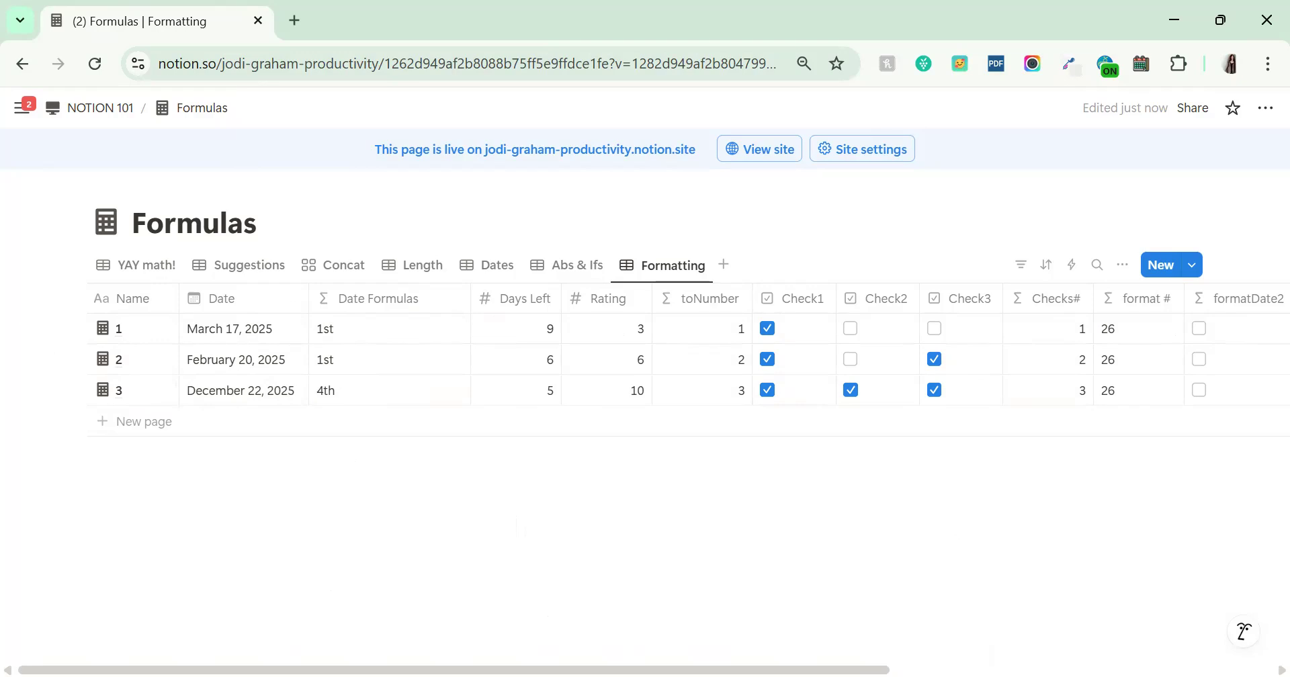
# Replace the format code in the Date Formulas formula with "YYYY" and save it
pyautogui.click(366, 332)
pyautogui.doubleClick(460, 393)
pyautogui.write('Y')
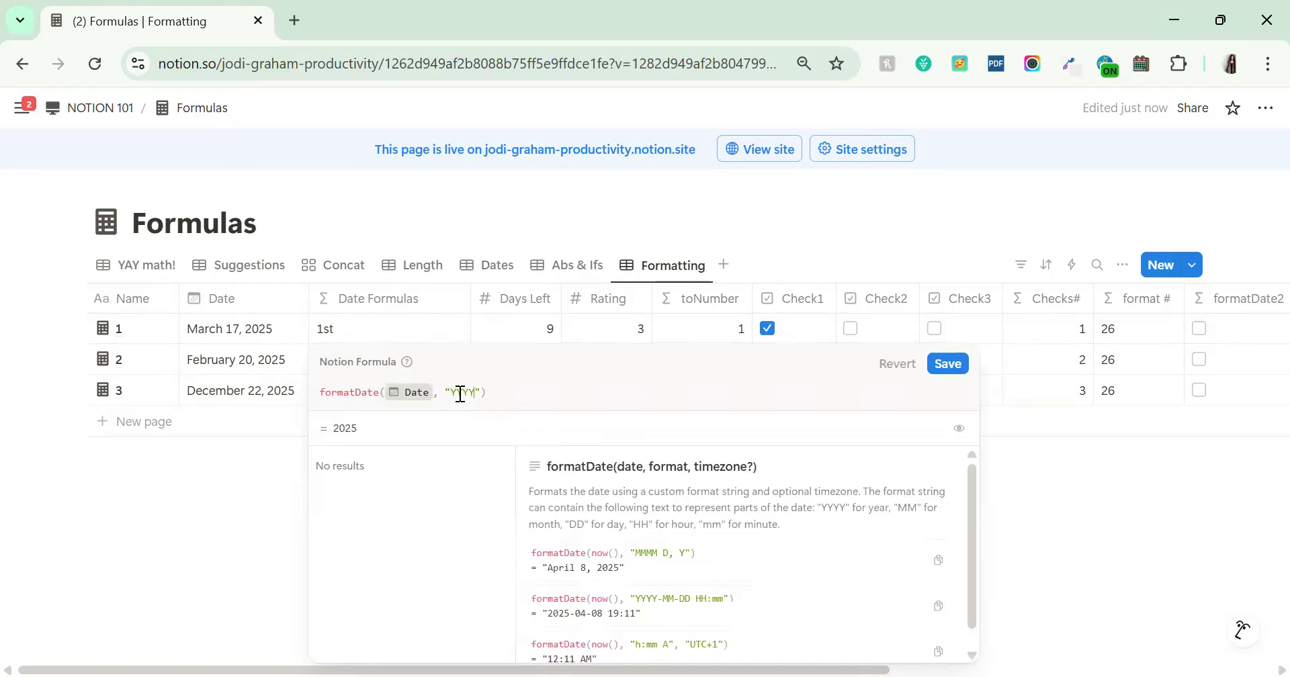
pyautogui.click(948, 363)
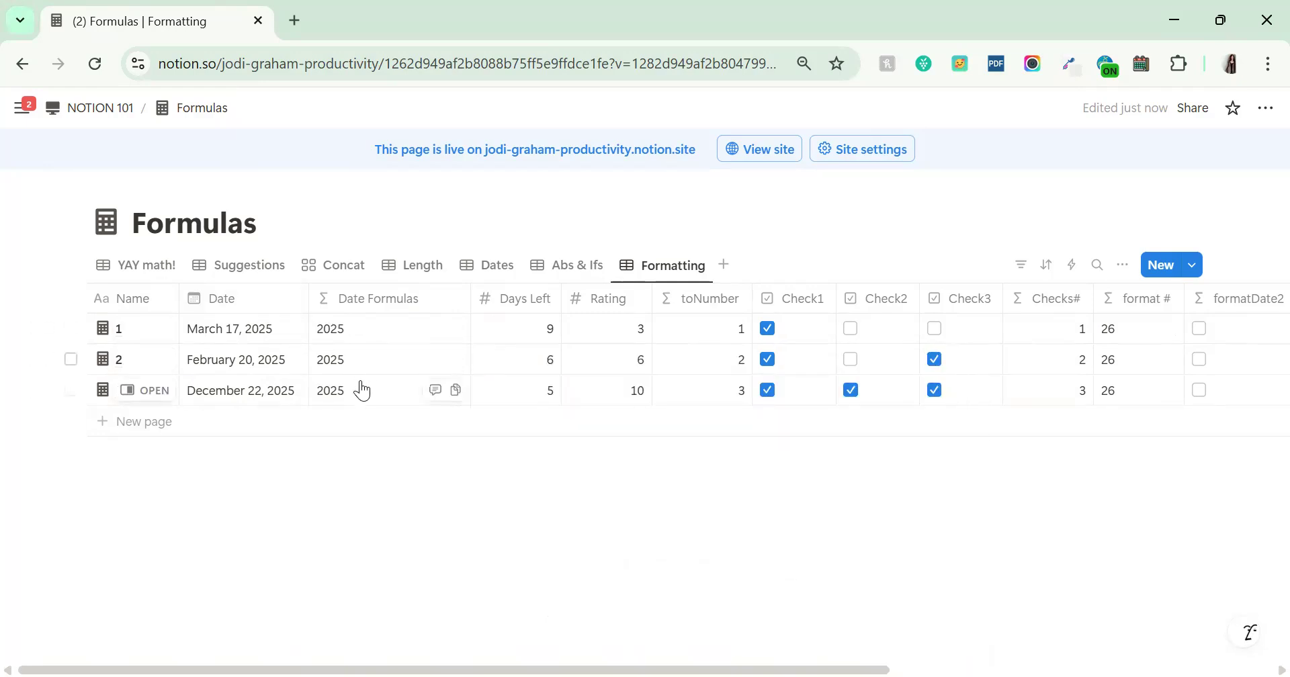
# Set row 3's date to January 8, 2026
pyautogui.click(234, 404)
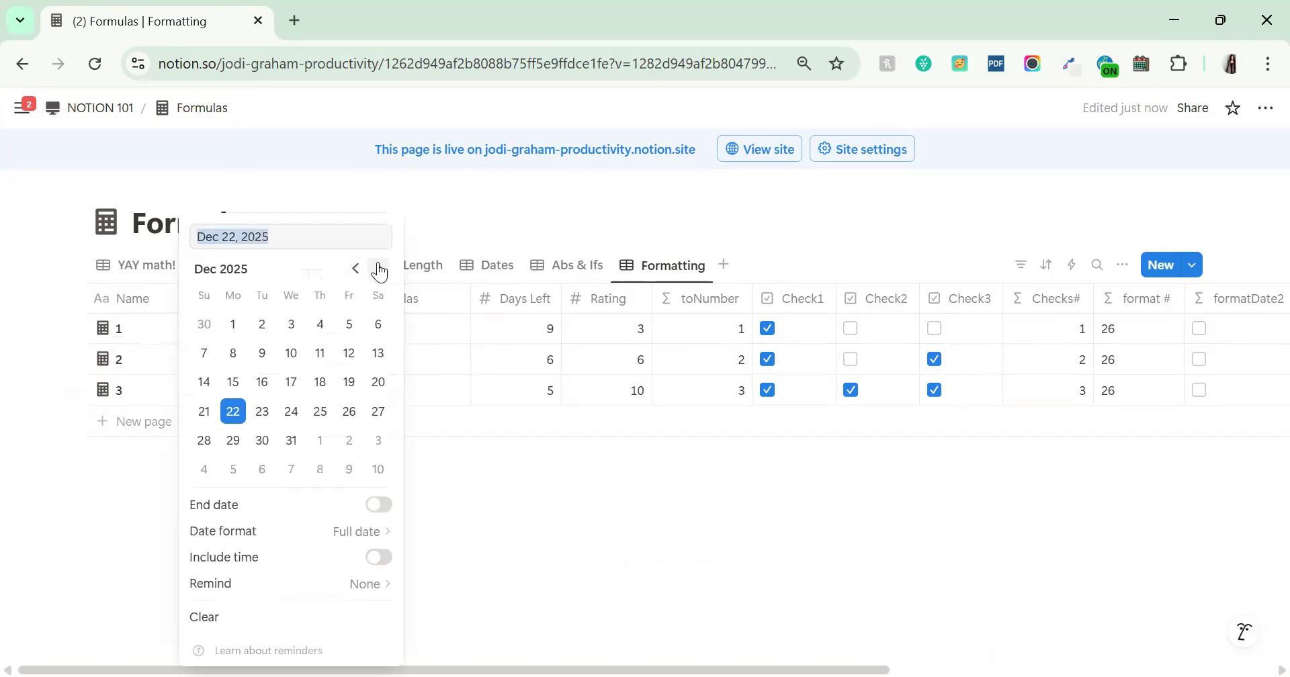
pyautogui.click(379, 269)
pyautogui.click(320, 353)
pyautogui.press('Escape')
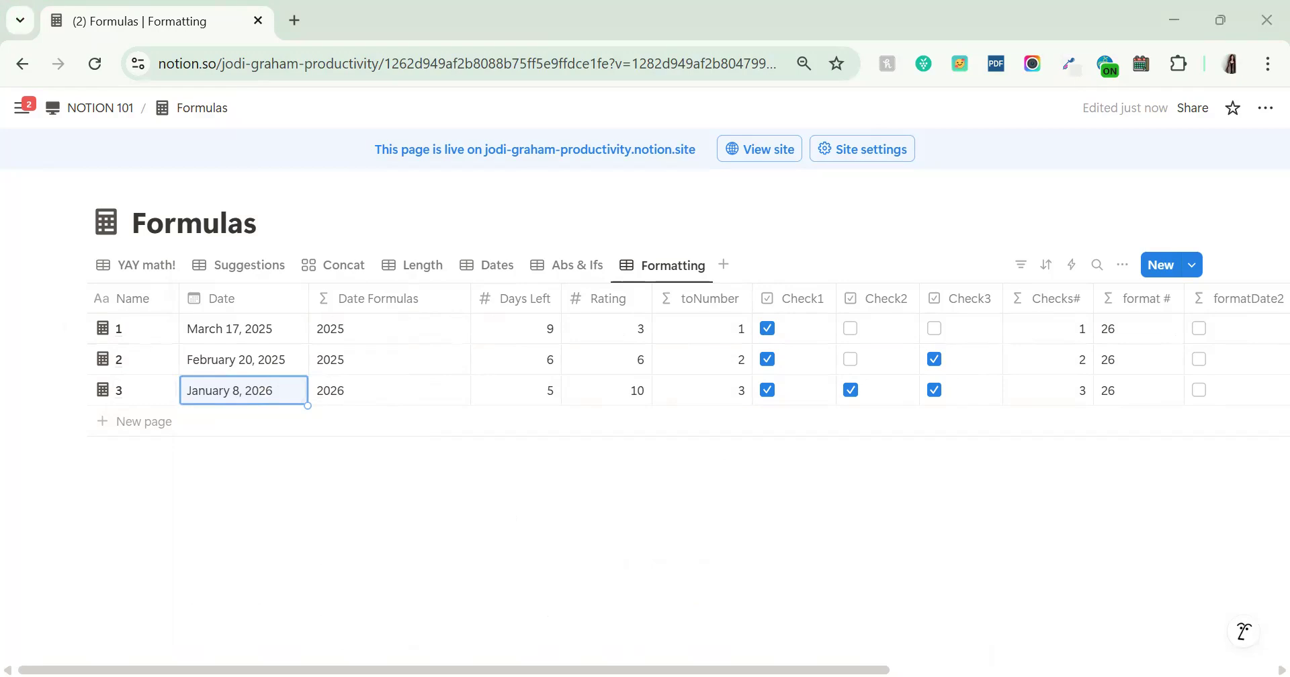
# Replace the format code in the Date Formulas formula with "Z" and save it
pyautogui.click(378, 335)
pyautogui.doubleClick(461, 393)
pyautogui.write('Z')
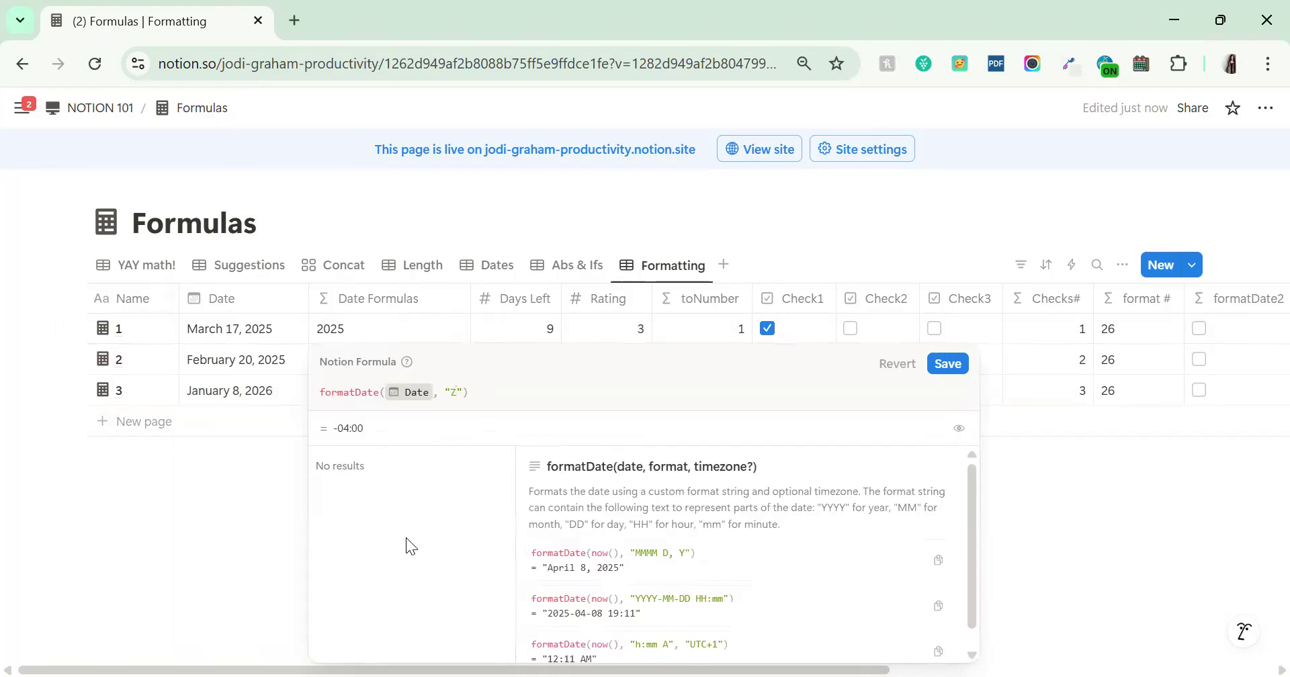
pyautogui.click(948, 364)
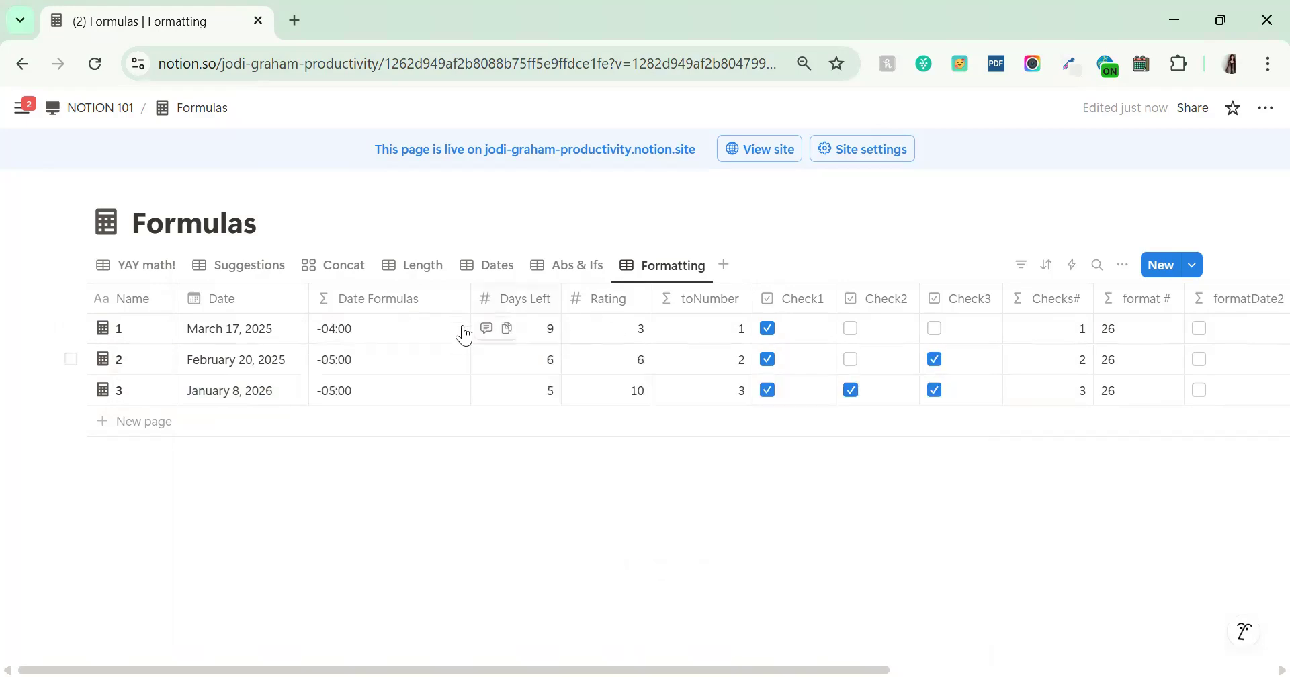
# Extend the format code in the Date Formulas formula to "ZZ" and save it
pyautogui.click(461, 332)
pyautogui.click(945, 364)
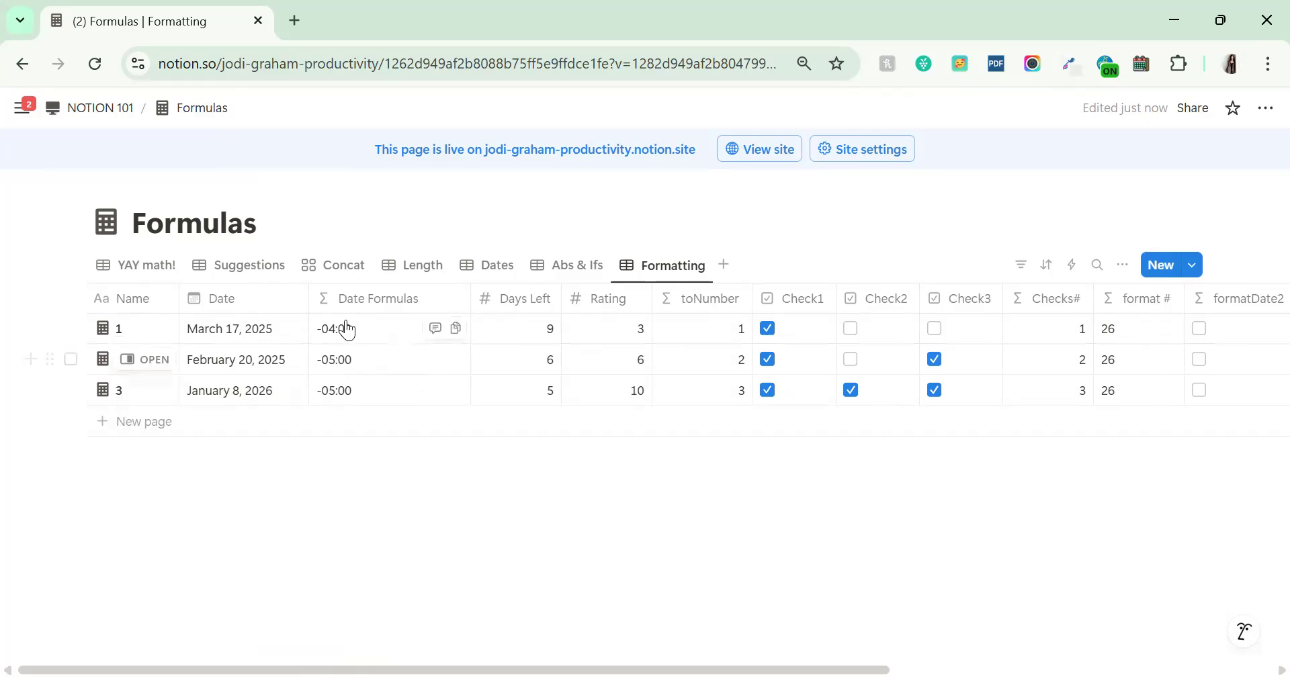
pyautogui.click(374, 331)
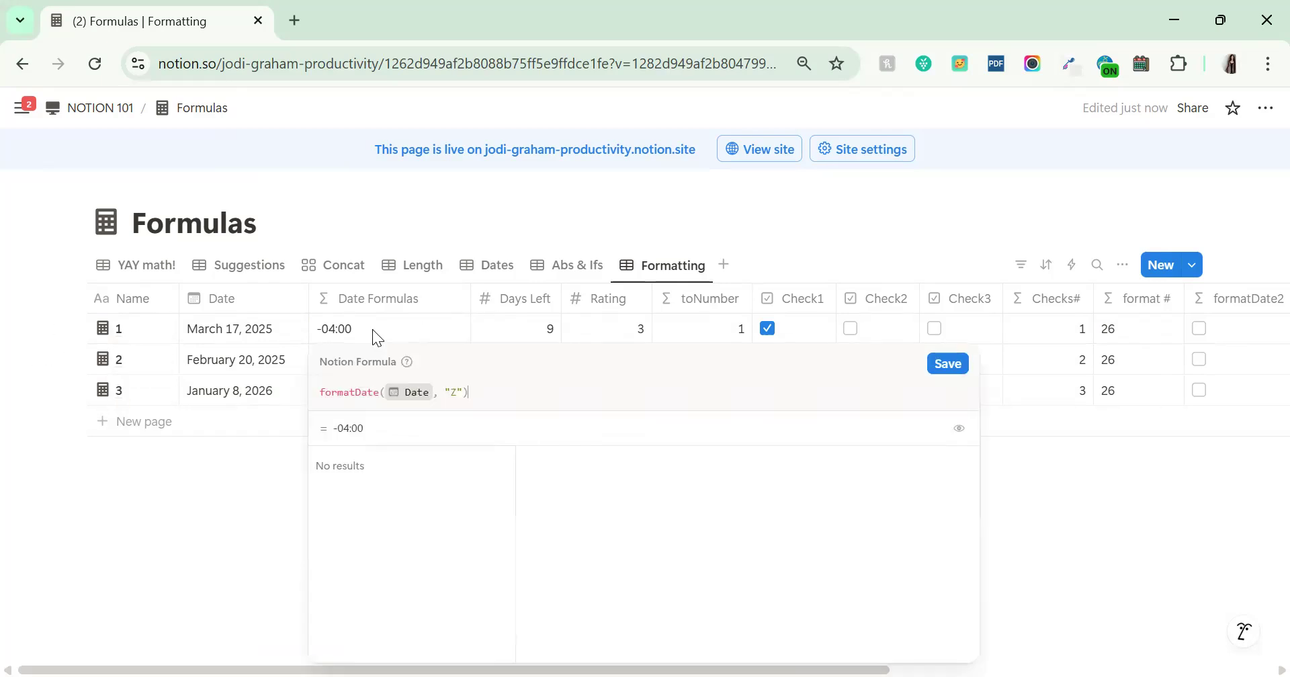
pyautogui.click(459, 394)
pyautogui.write('Z')
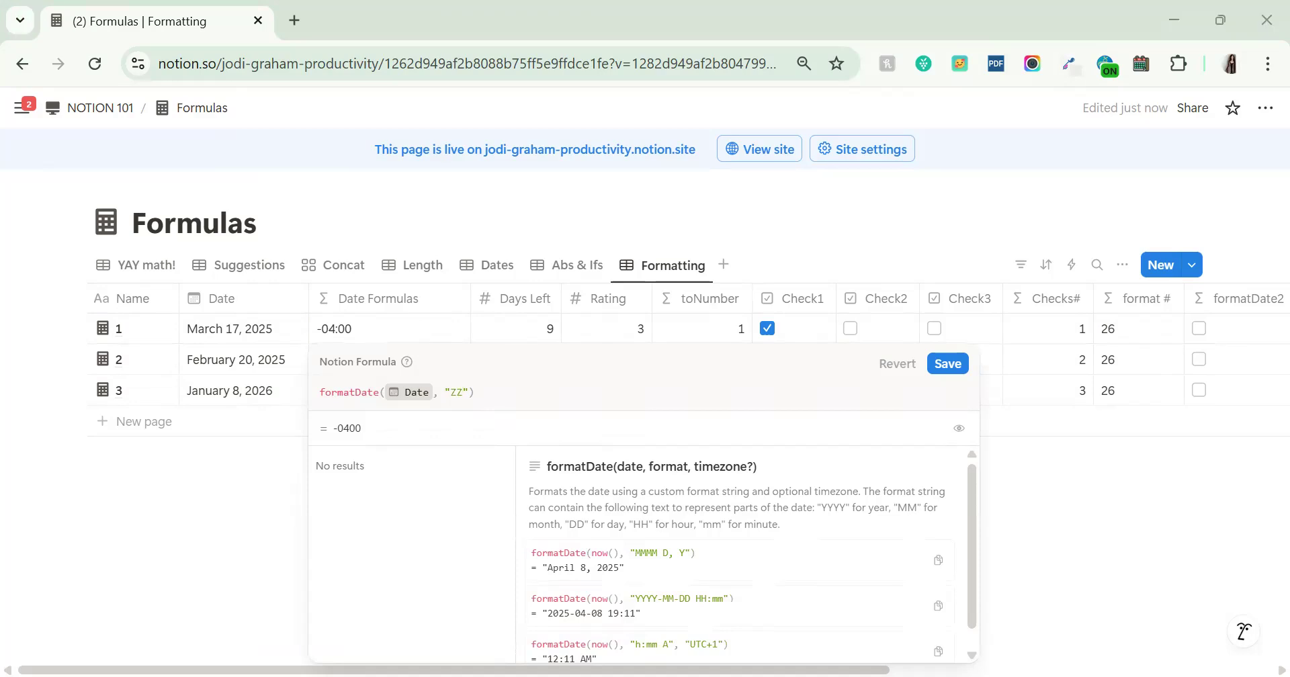
pyautogui.click(949, 364)
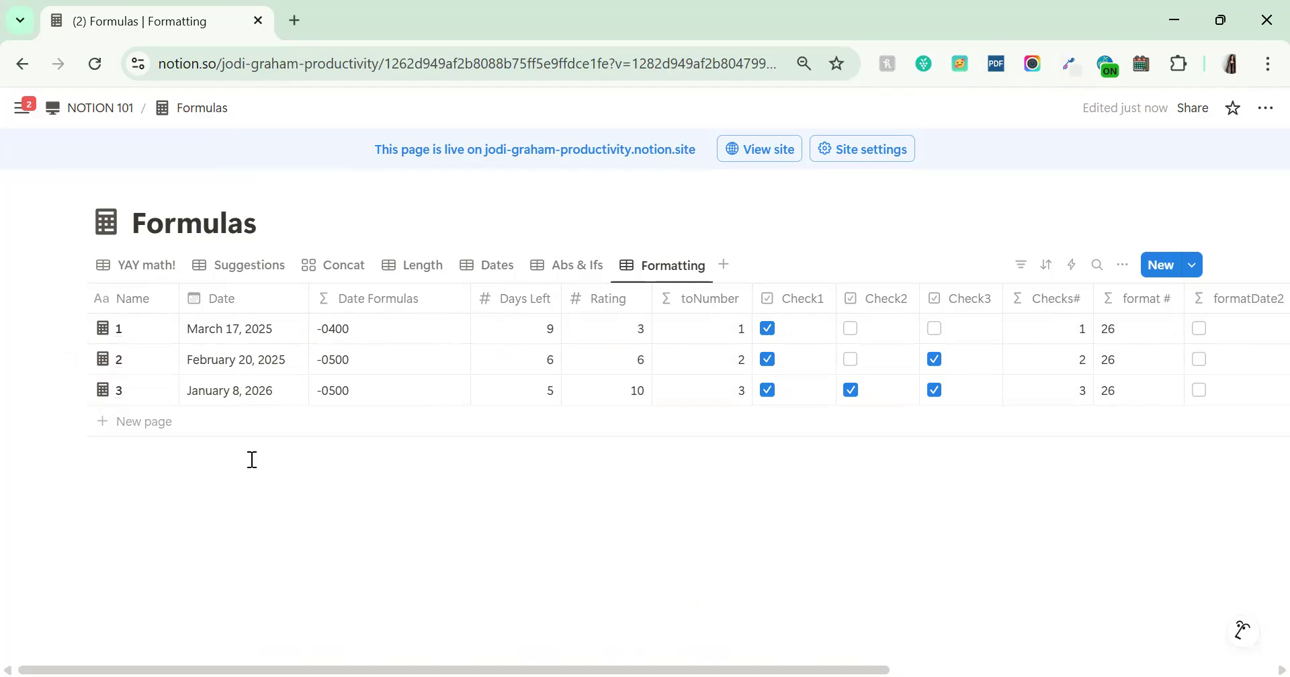
# Extend the format code in the Date Formulas formula to "ZZZ" and save it
pyautogui.click(360, 329)
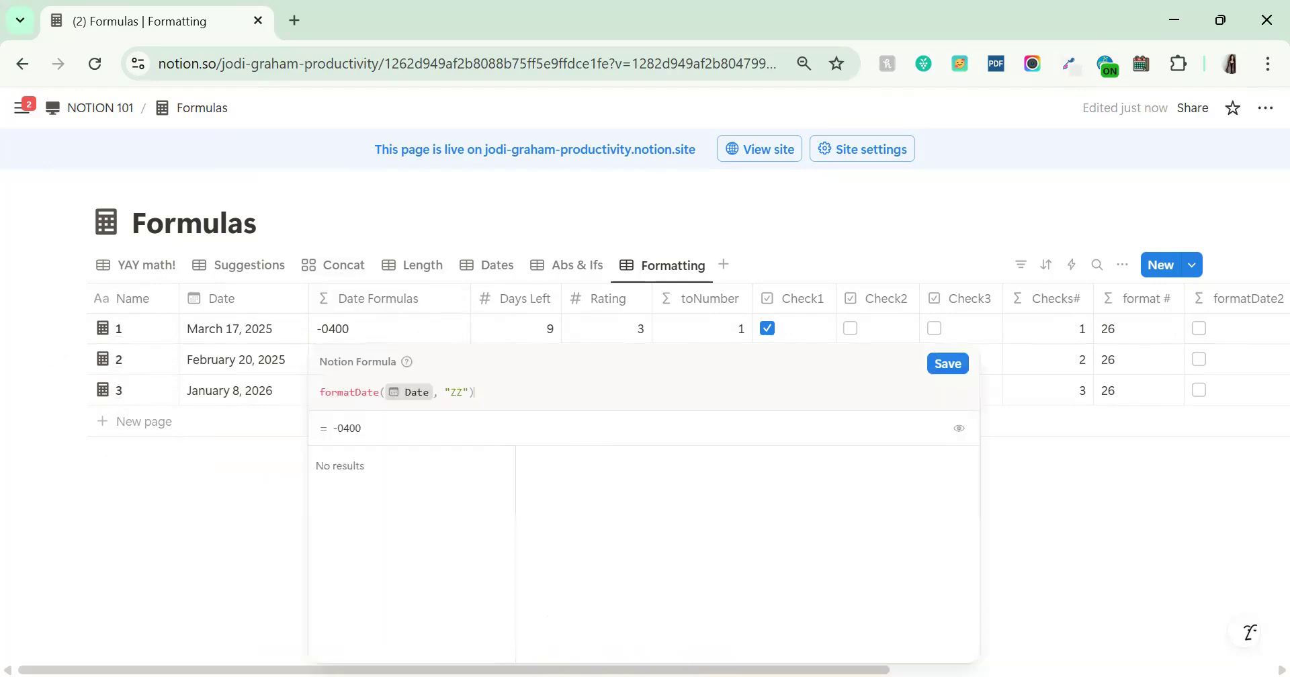
pyautogui.click(461, 391)
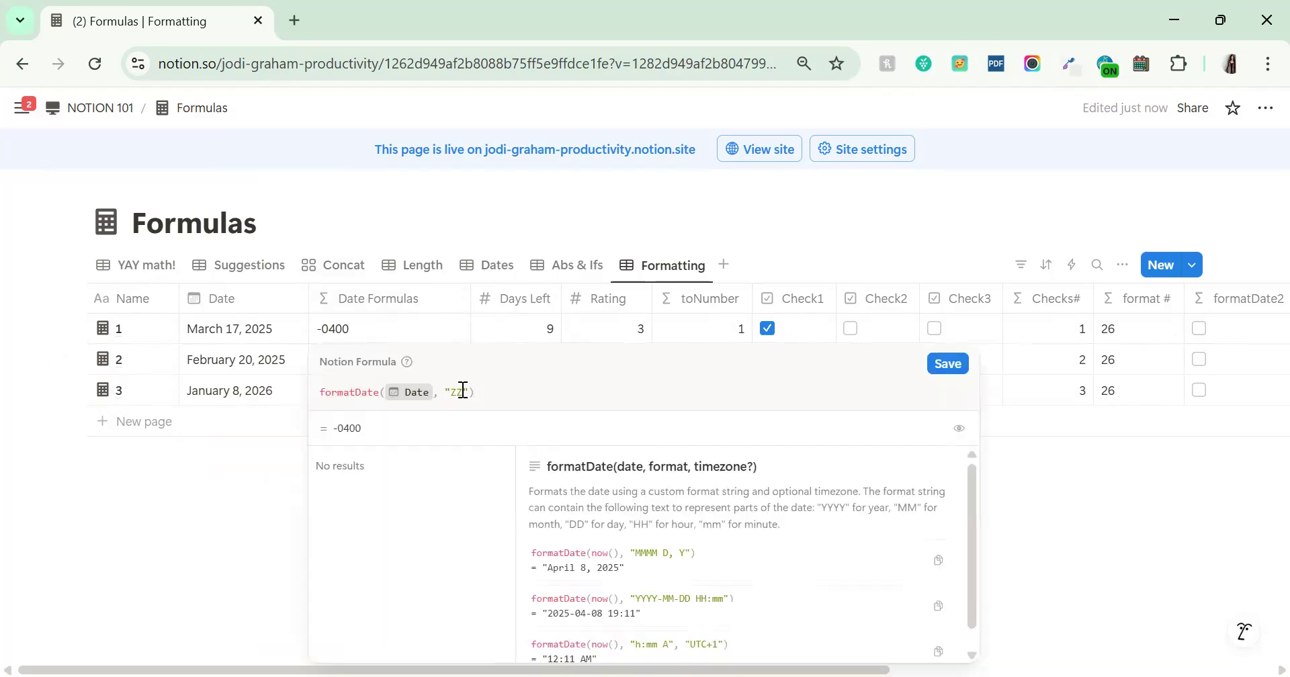
pyautogui.write('Z')
pyautogui.click(951, 365)
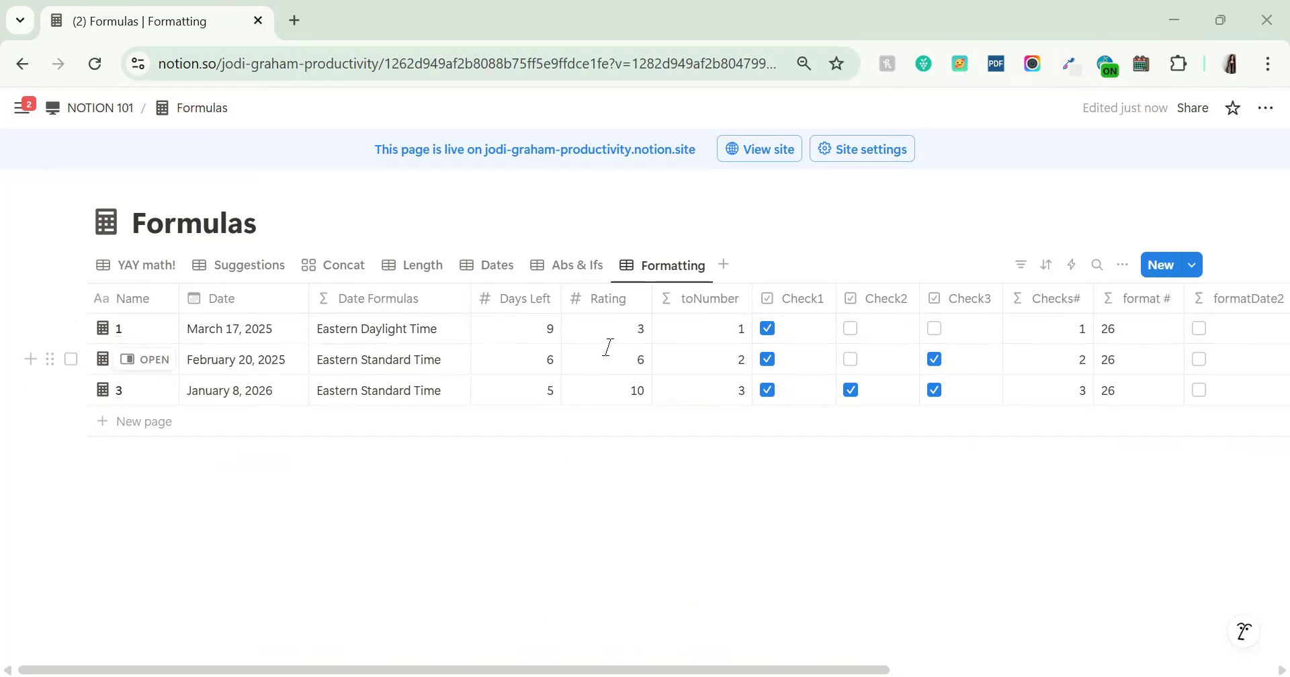
# Replace the format code in the Date Formulas formula with "L" and save it
pyautogui.click(402, 341)
pyautogui.doubleClick(461, 392)
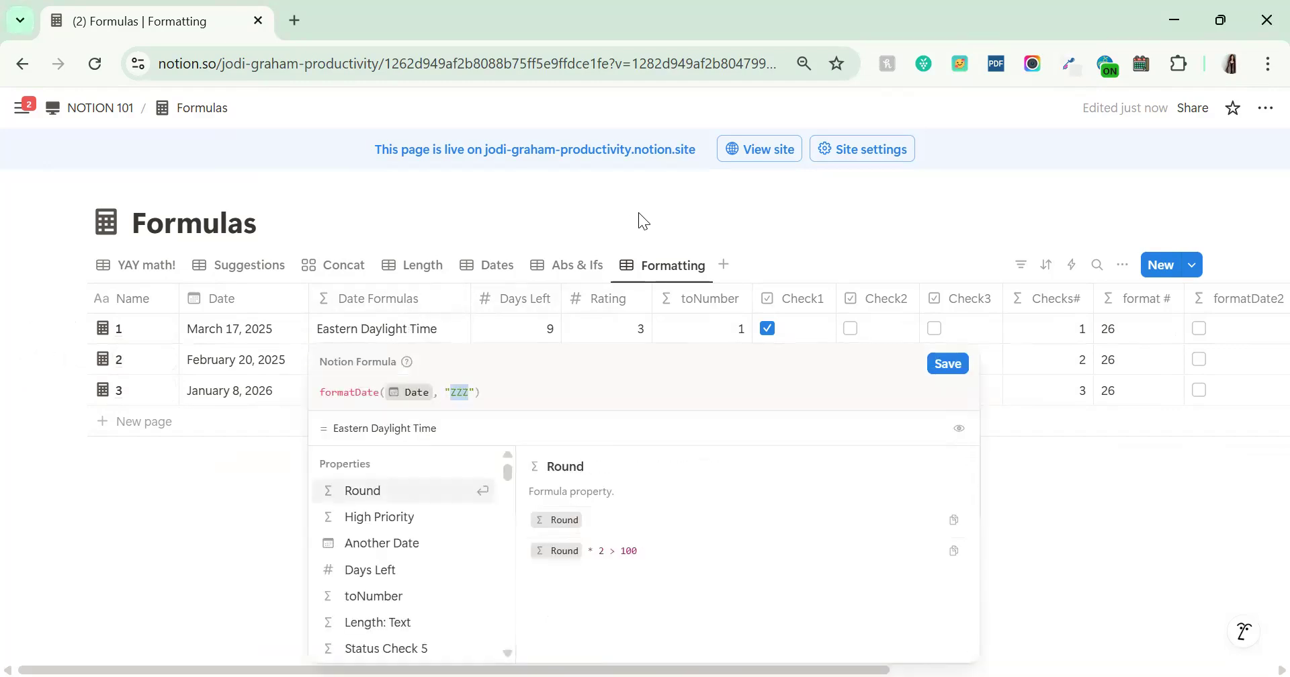
pyautogui.write('L')
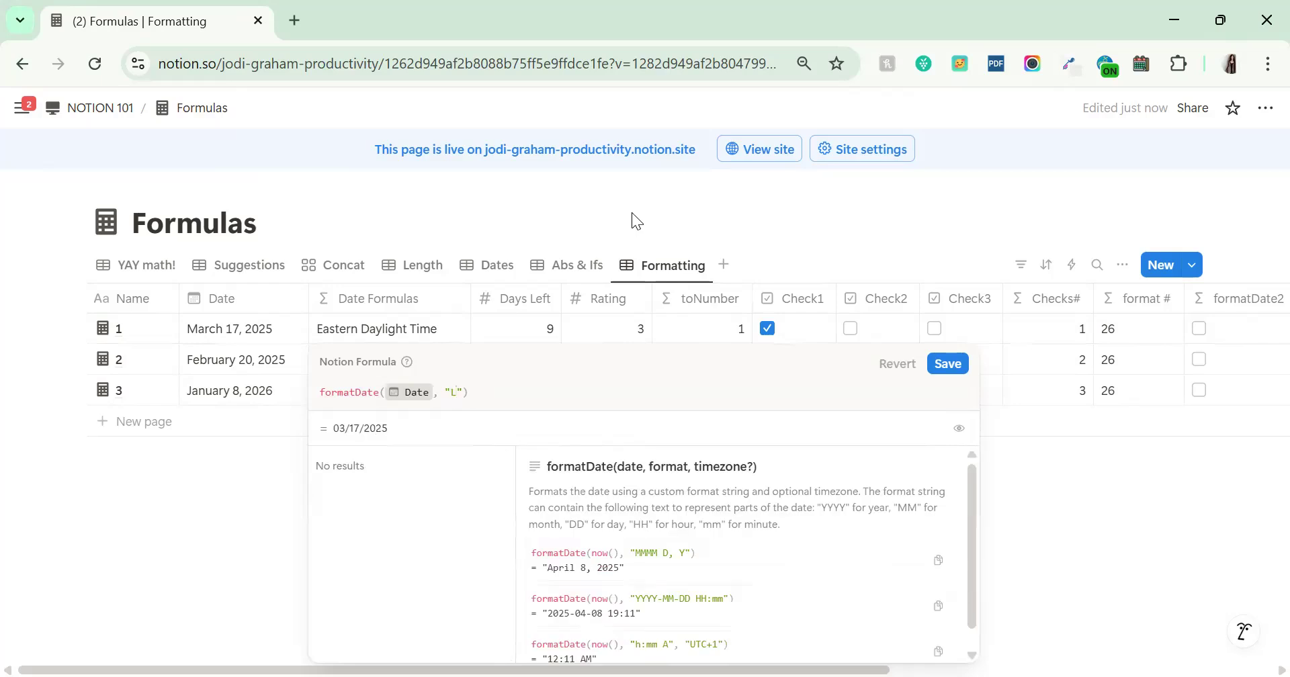
pyautogui.click(948, 363)
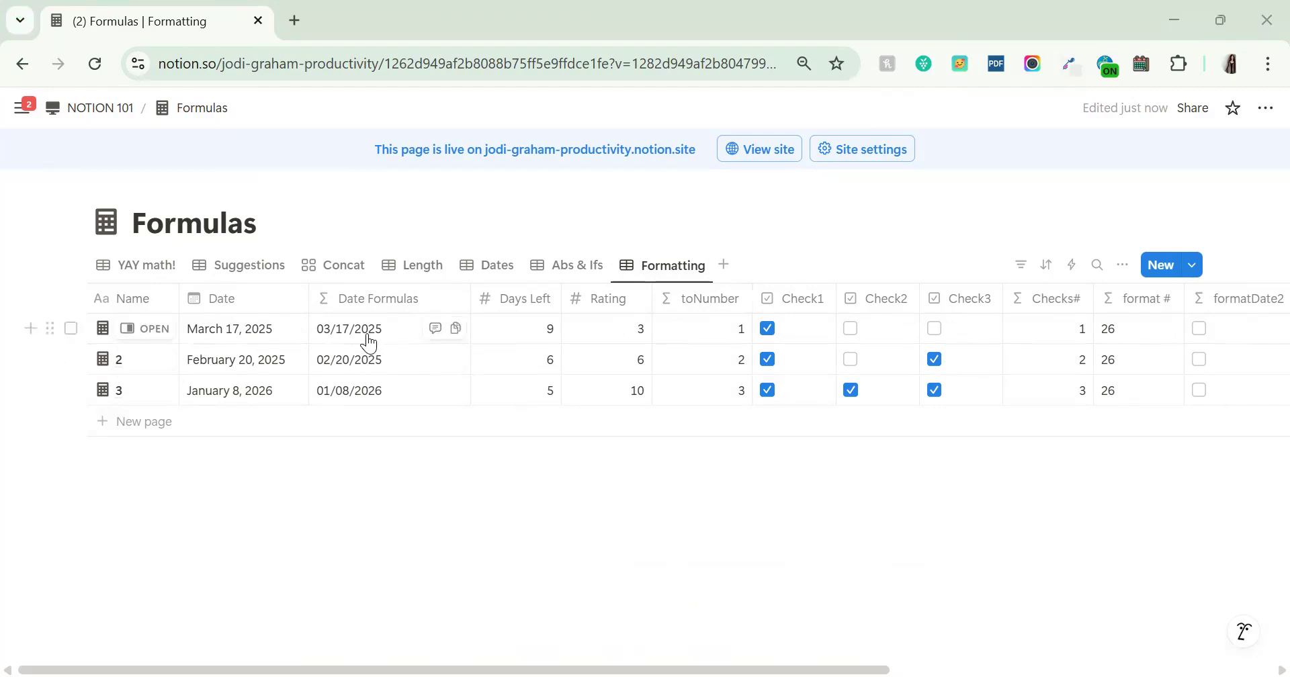
# Extend the format code in the Date Formulas formula to "LL" and save it
pyautogui.click(457, 394)
pyautogui.write('LL")')
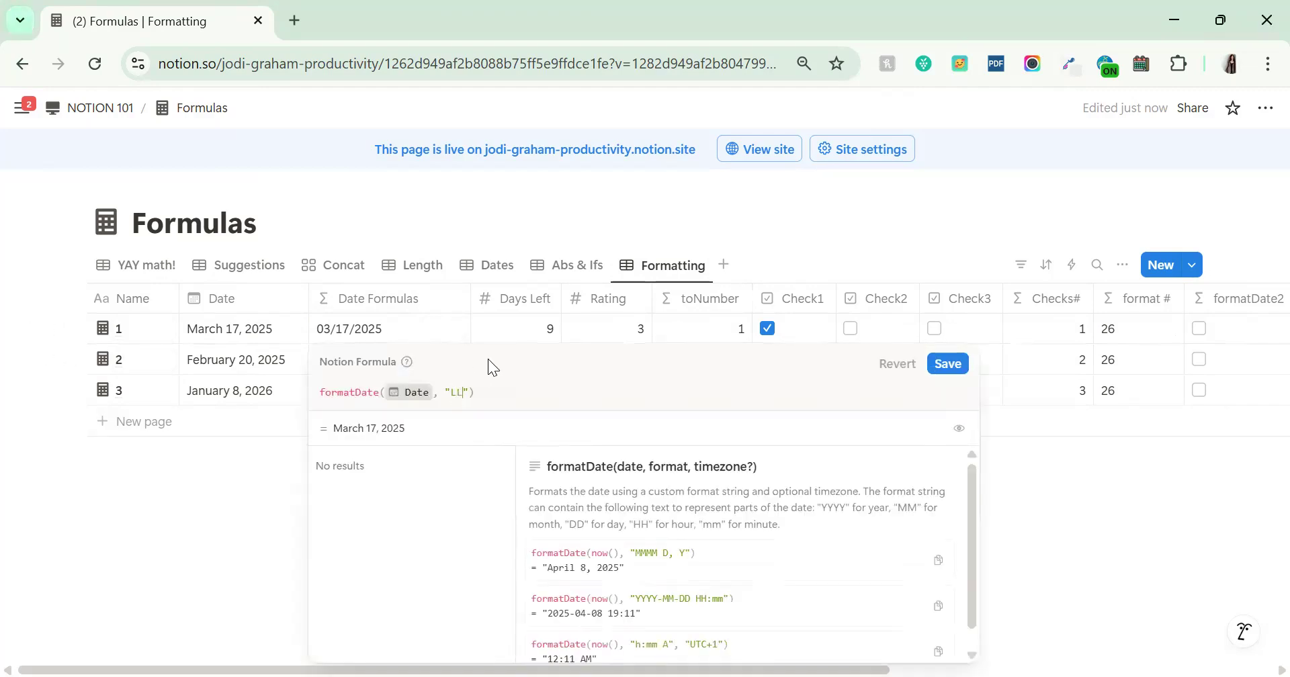
pyautogui.click(948, 363)
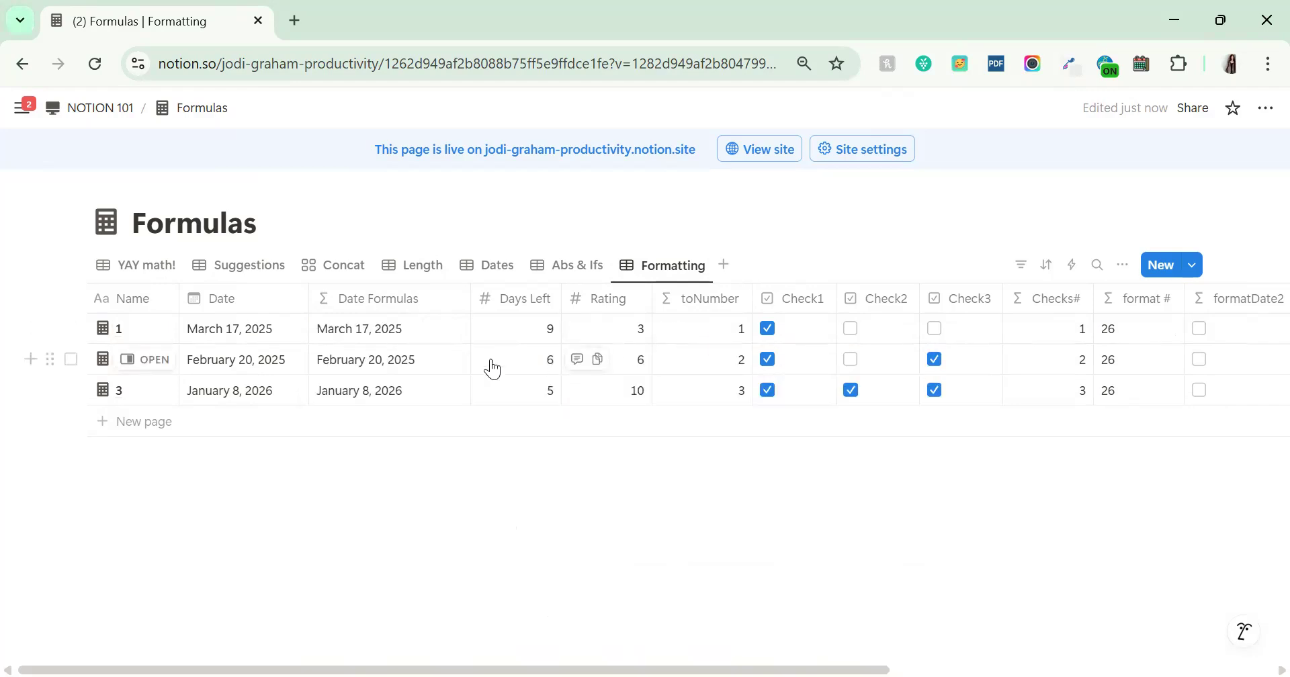
# Replace the format code in the Date Formulas formula with lowercase "ll" and save it
pyautogui.click(378, 333)
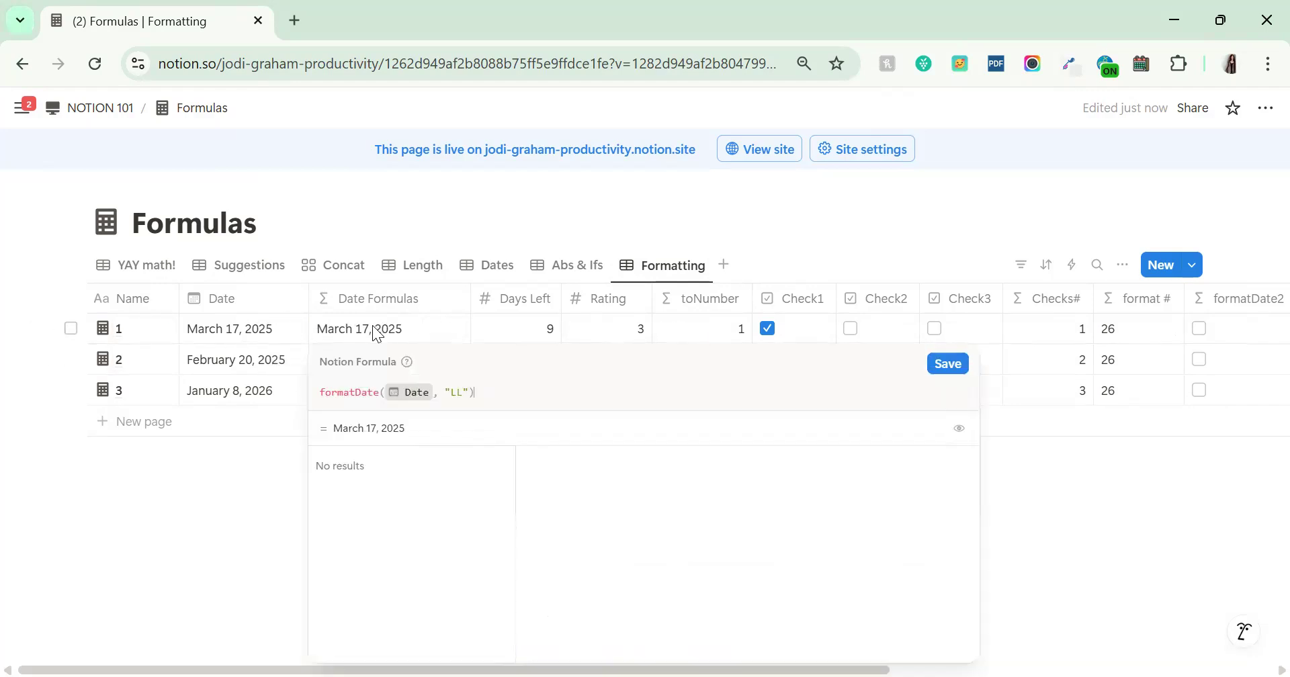
pyautogui.click(464, 393)
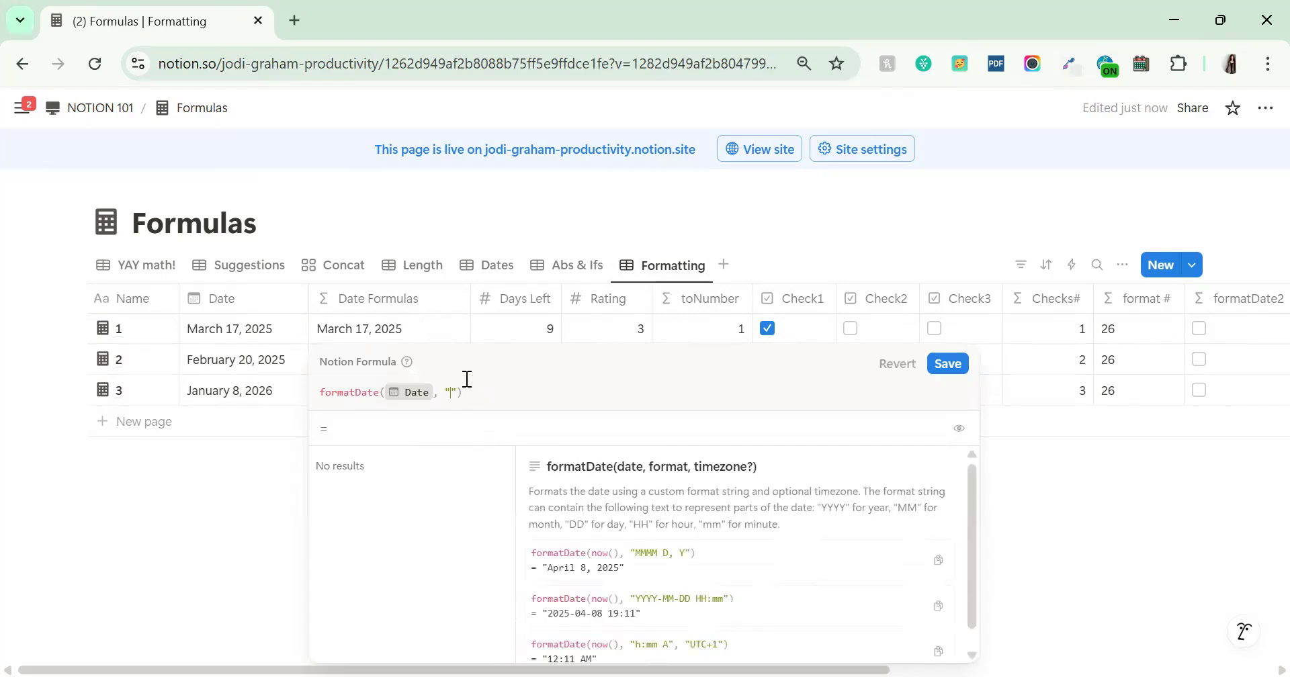
pyautogui.press('BackSpace')
pyautogui.press('BackSpace')
pyautogui.write('ll')
pyautogui.click(948, 365)
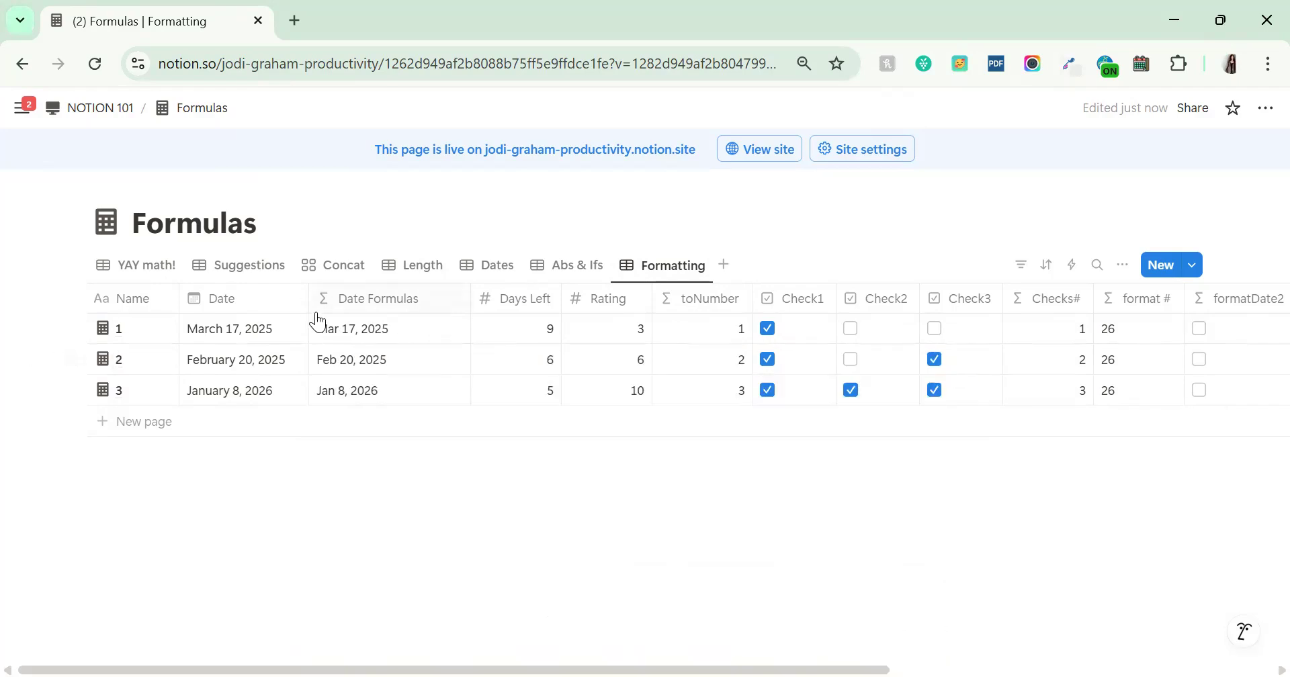
# Replace the format code in the Date Formulas formula with "LLL", save it, and widen the Date Formulas column slightly
pyautogui.click(349, 331)
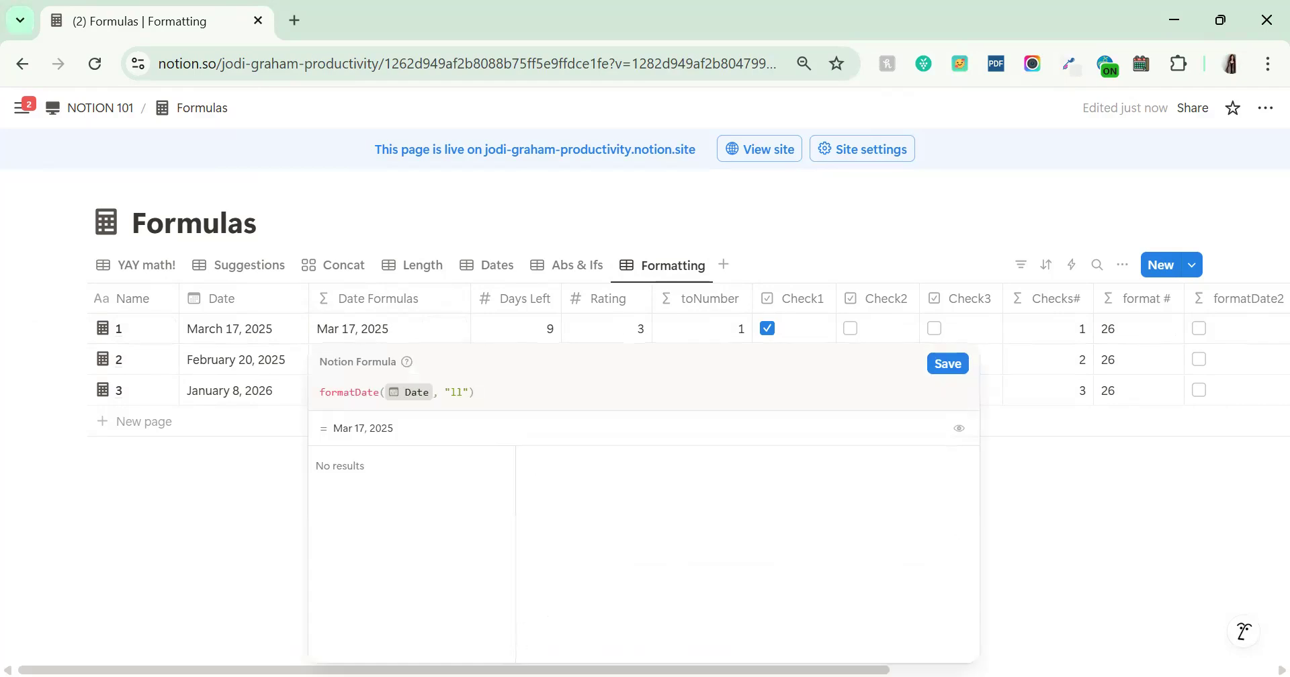
pyautogui.doubleClick(455, 395)
pyautogui.write('LLL')
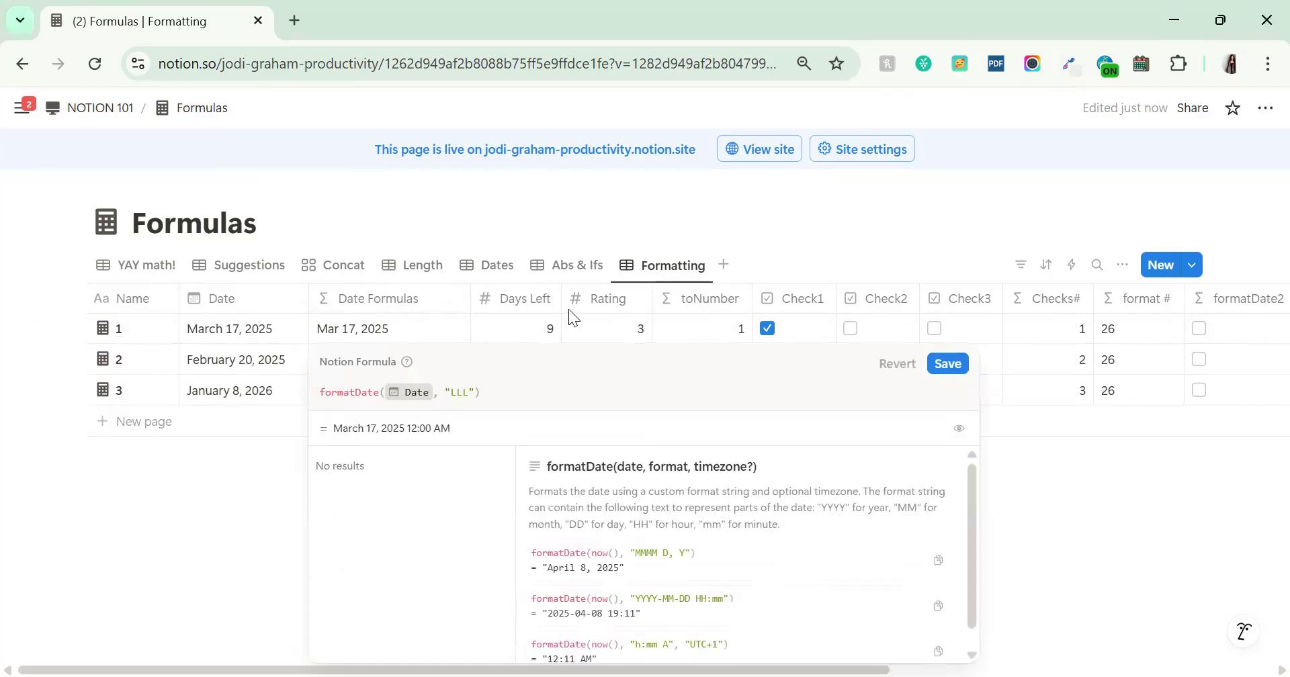
pyautogui.click(948, 364)
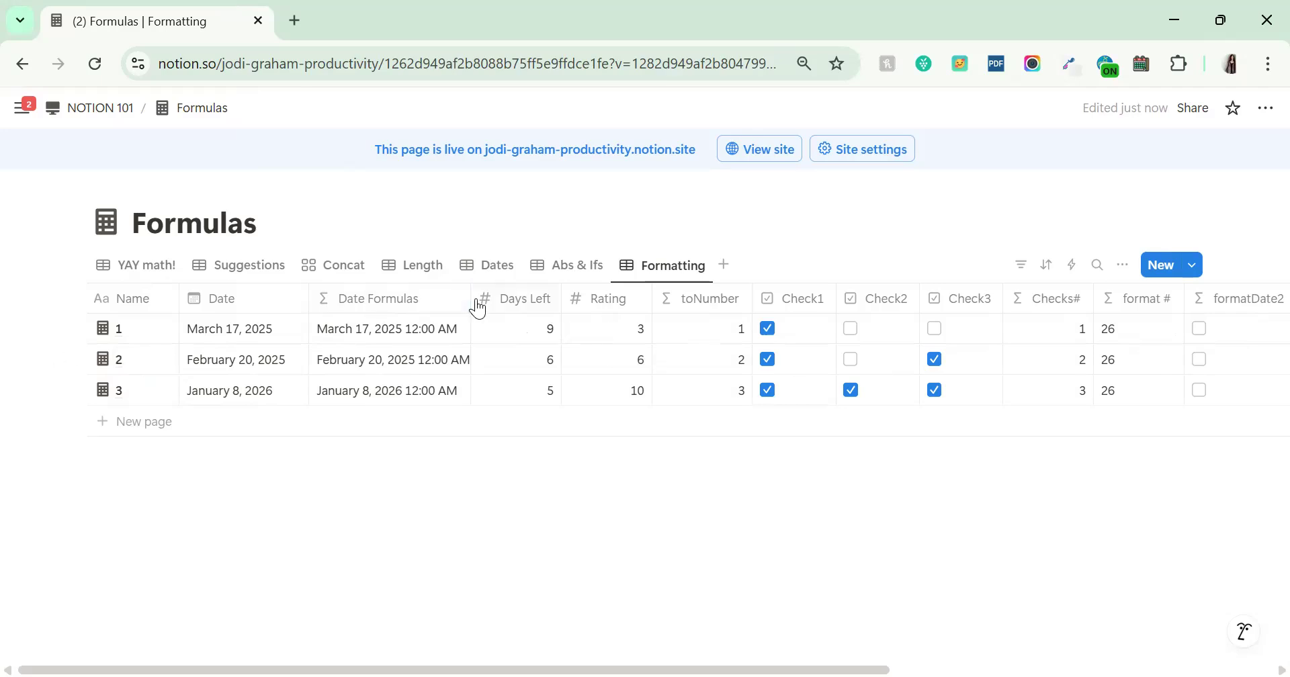
pyautogui.moveTo(471, 294); pyautogui.dragTo(504, 293)
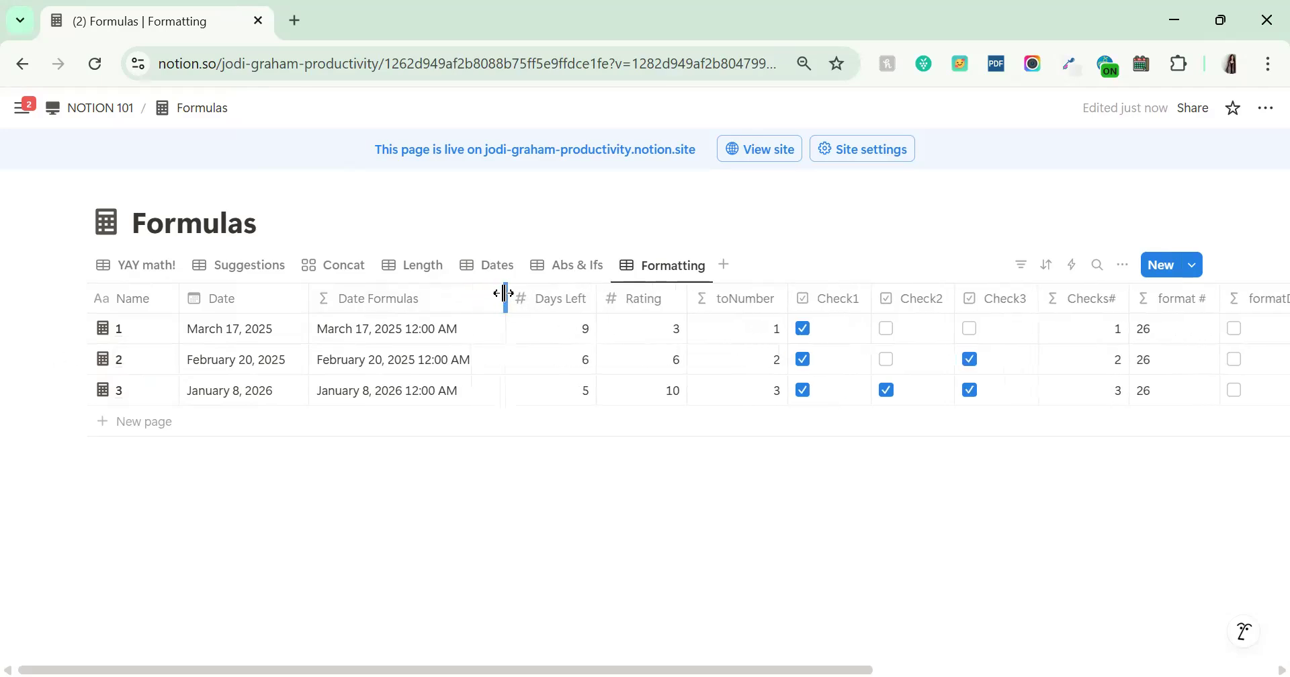
# Include the time in the Date value of row 1 and widen the Date column to fit it on one line
pyautogui.click(241, 341)
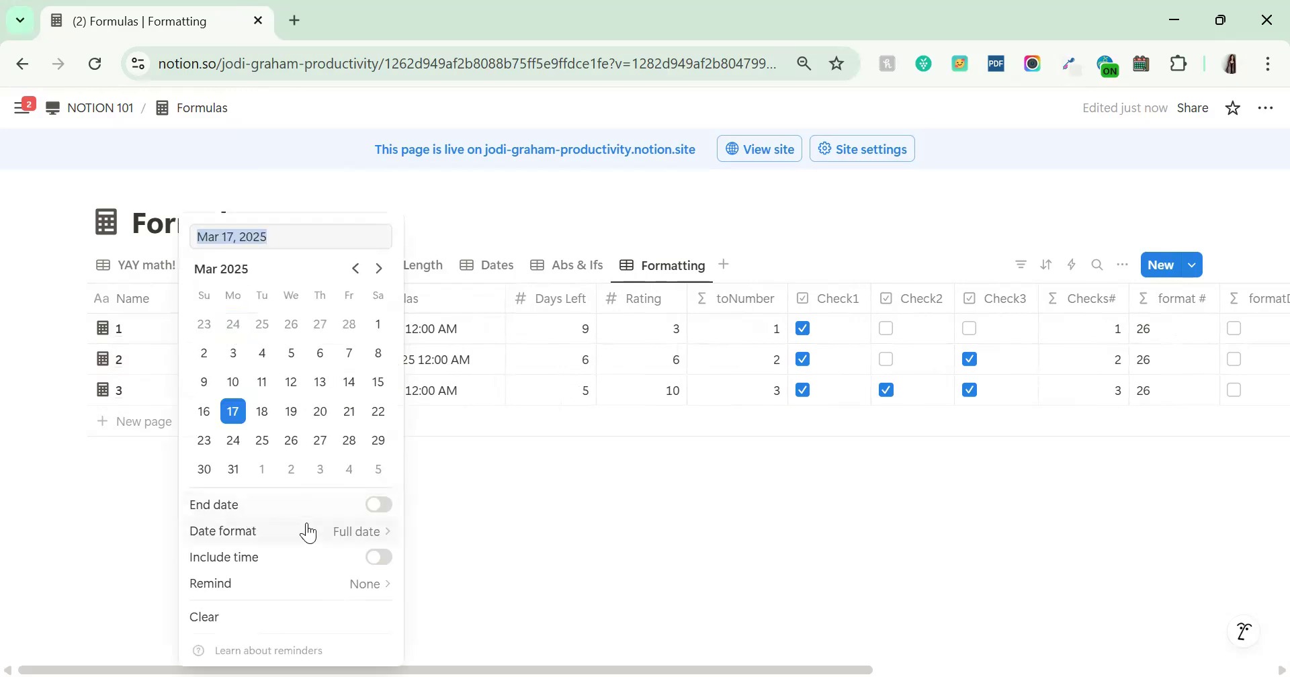
pyautogui.click(380, 560)
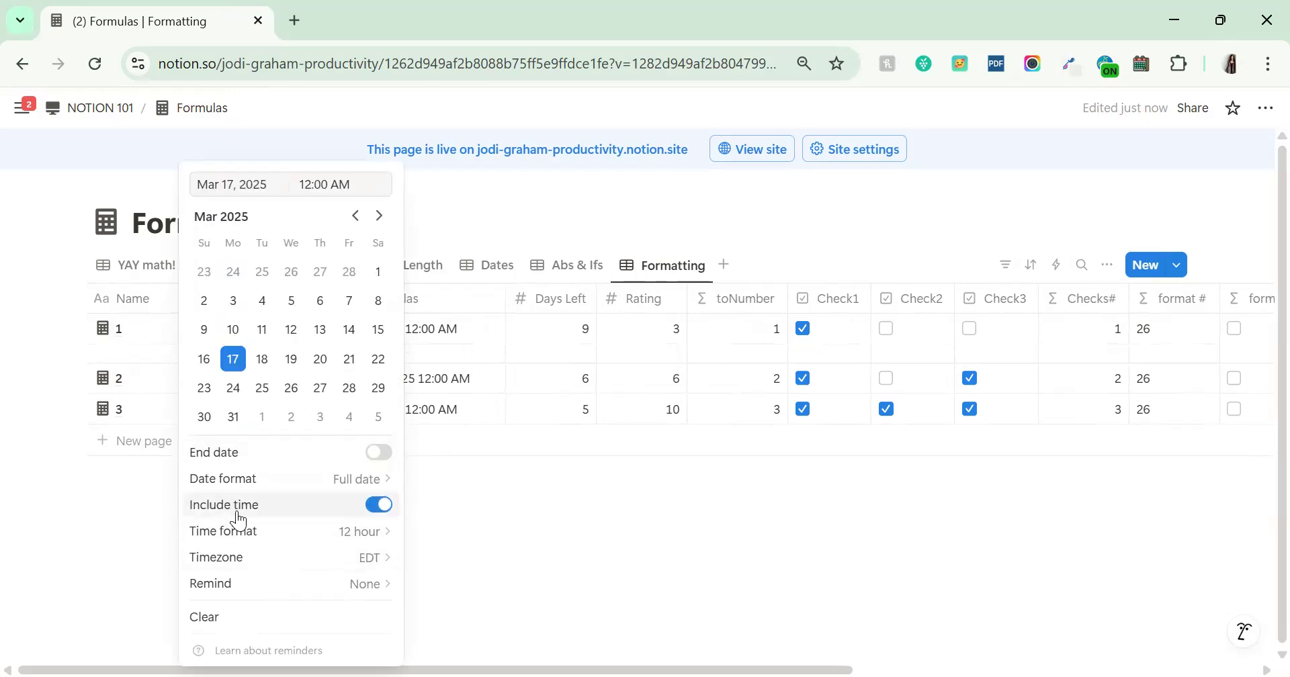
pyautogui.click(506, 507)
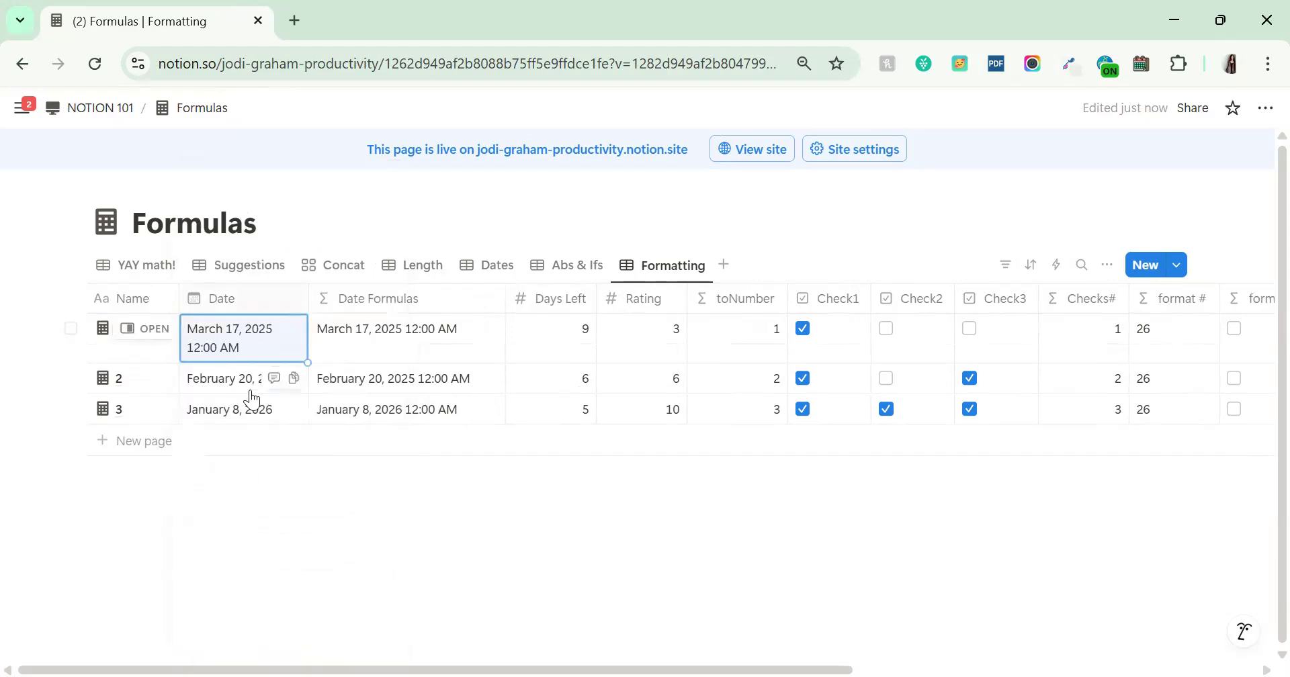
pyautogui.moveTo(306, 296); pyautogui.dragTo(370, 296)
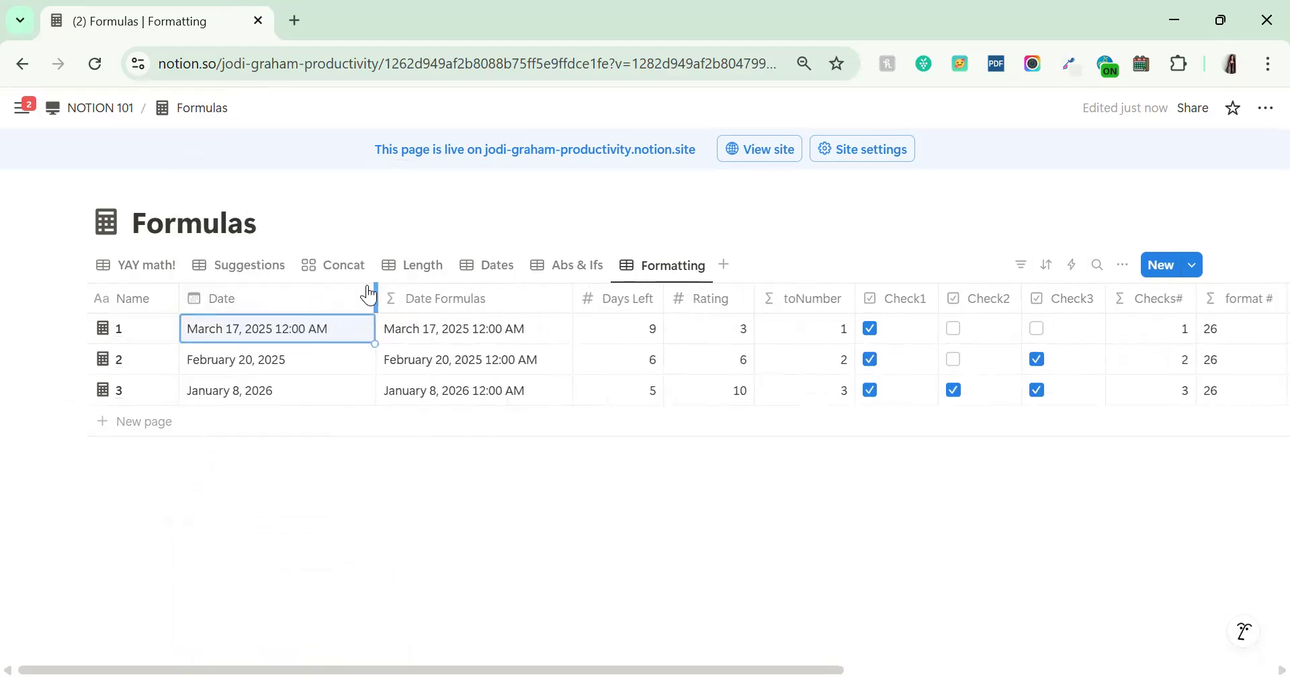
# Replace the format code in the Date Formulas formula with lowercase "lll" and save it
pyautogui.click(496, 328)
pyautogui.doubleClick(529, 393)
pyautogui.write('lll')
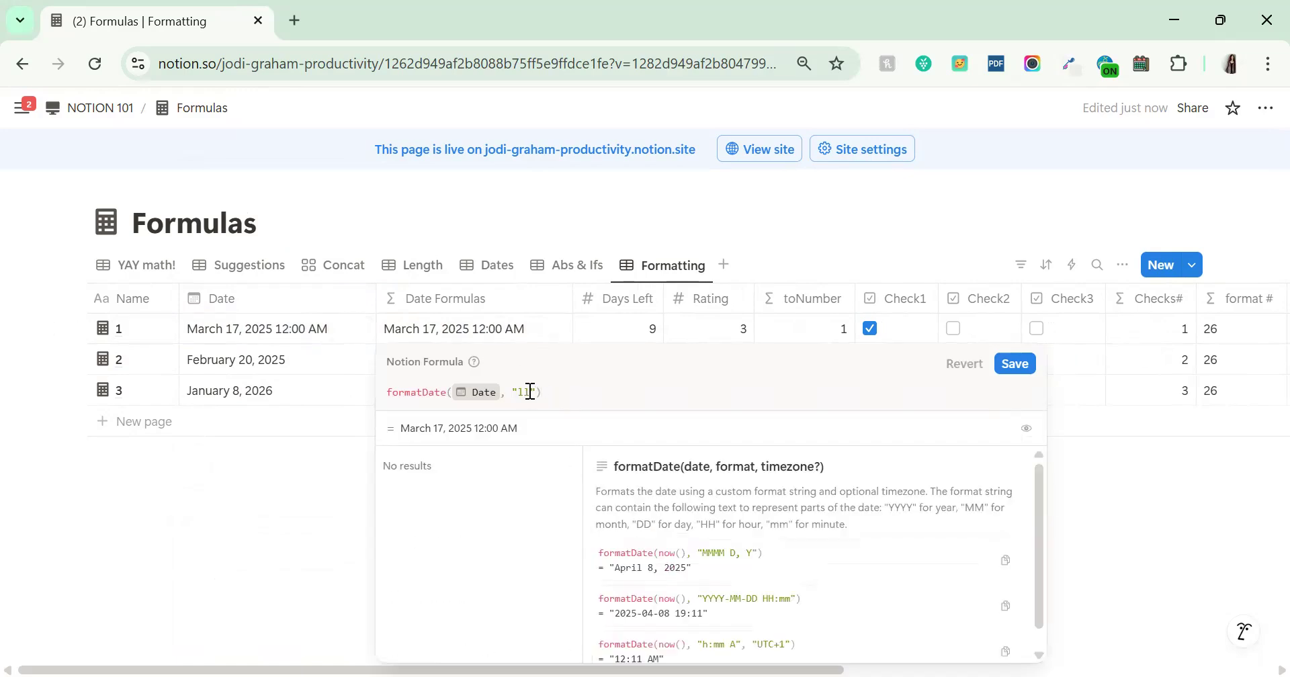
pyautogui.click(1015, 364)
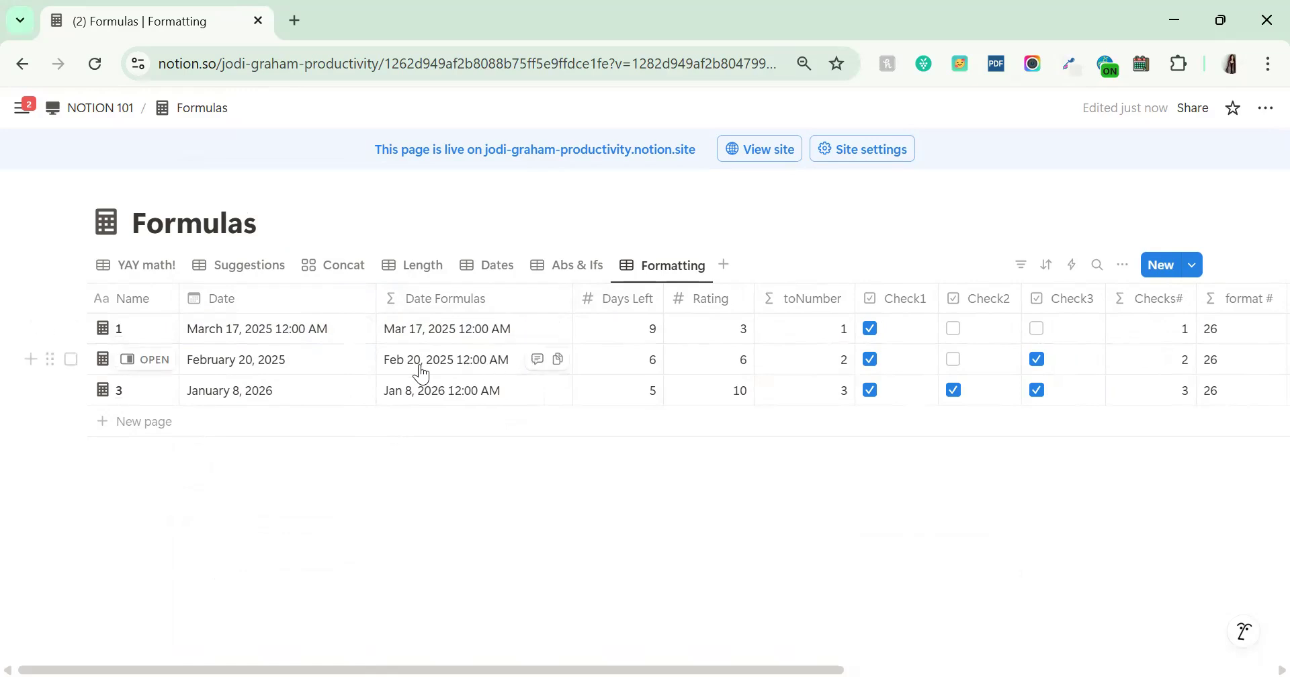
# Replace the format code in the Date Formulas formula with "LLLL", save it, and widen the Date Formulas column to fit the full dates
pyautogui.click(404, 331)
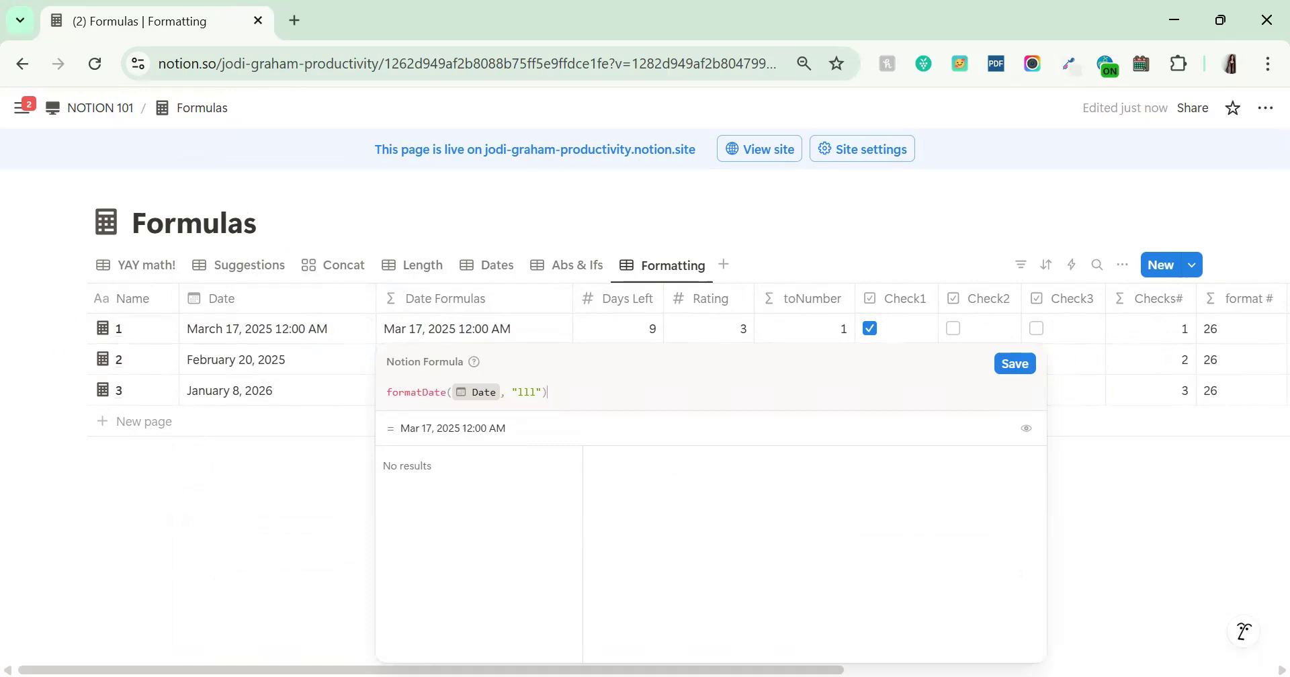
pyautogui.doubleClick(529, 392)
pyautogui.write('LLLL')
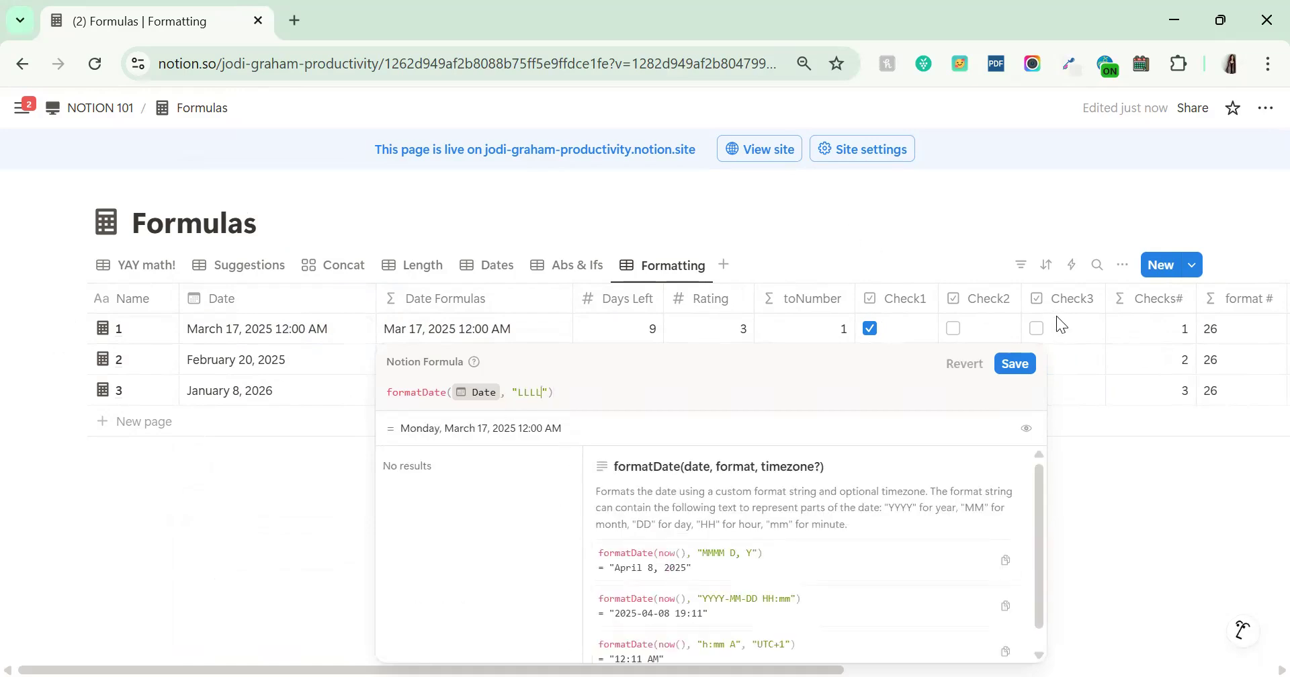
pyautogui.click(1015, 364)
pyautogui.moveTo(573, 293); pyautogui.dragTo(657, 296)
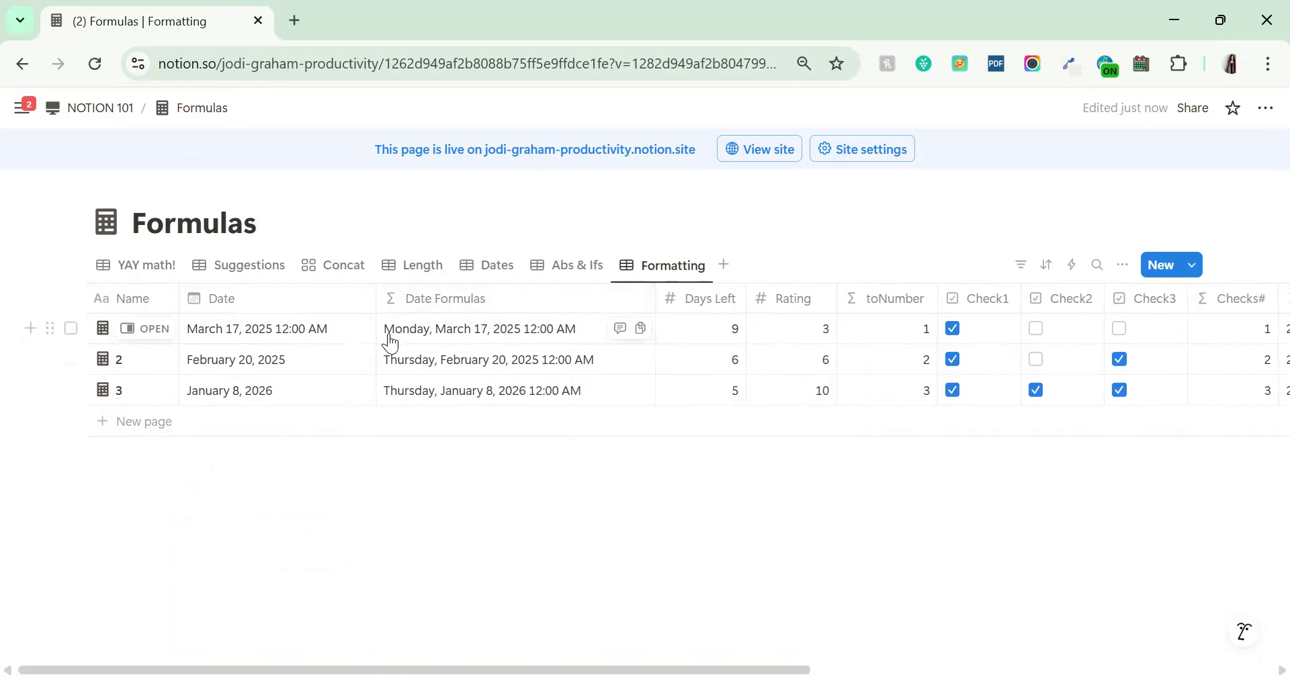
# Replace the format code in the Date Formulas formula with lowercase "llll" and save it
pyautogui.click(432, 335)
pyautogui.doubleClick(525, 390)
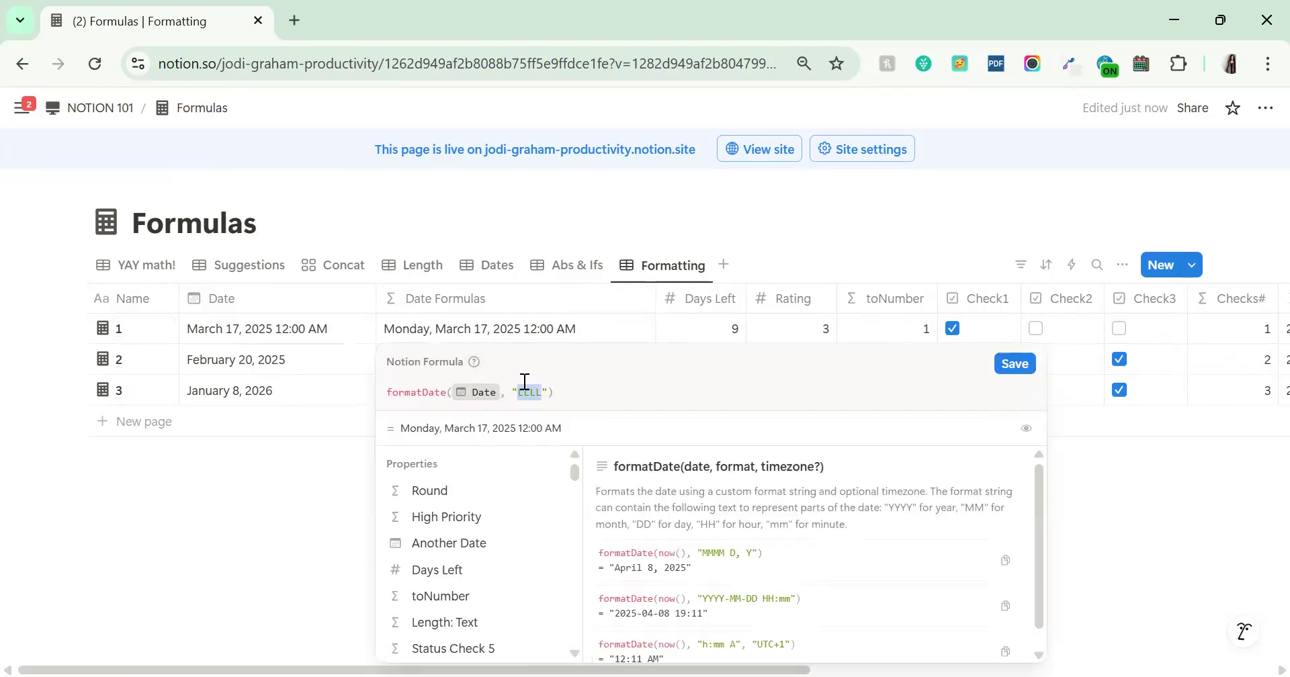
pyautogui.write('llll')
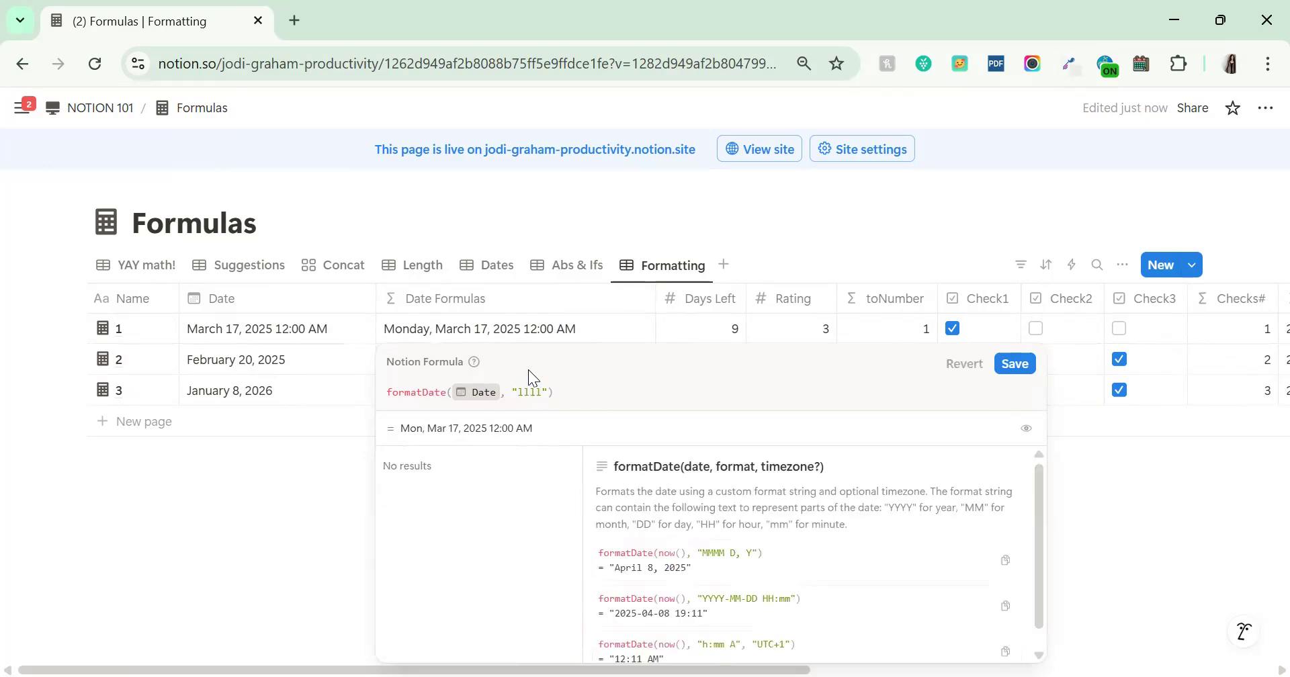
pyautogui.click(1014, 364)
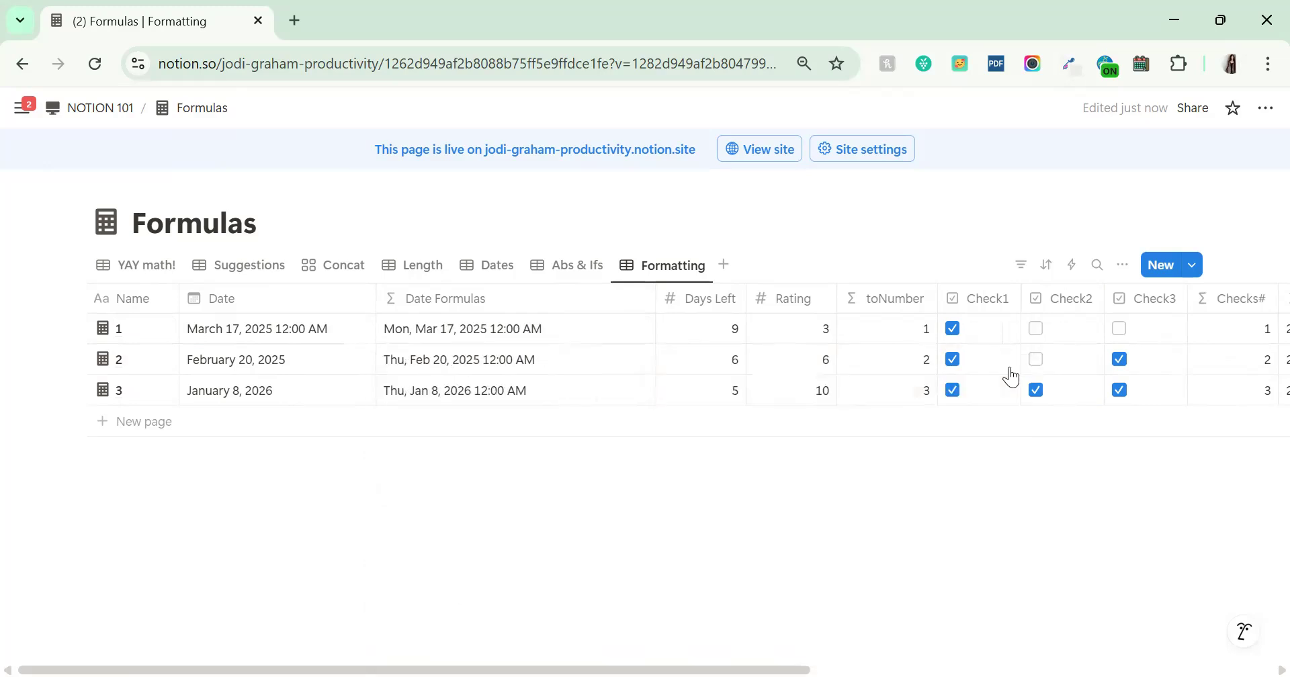